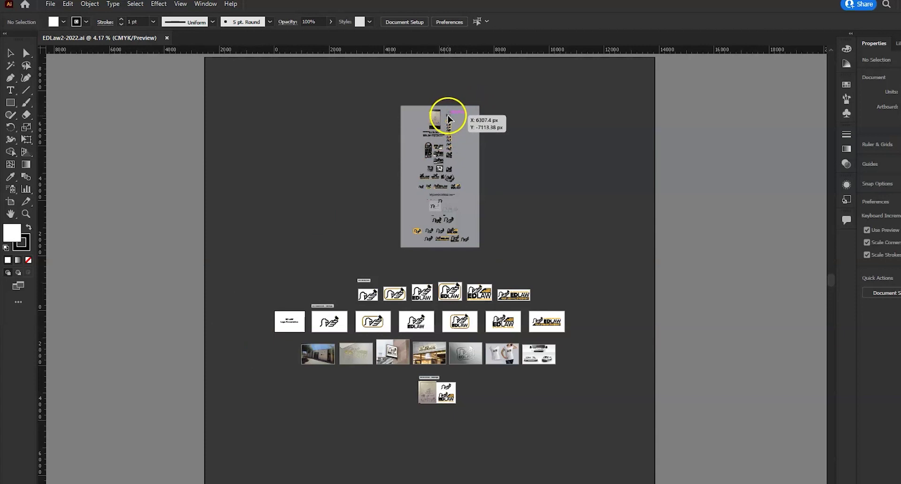
# - Examine the photo of pencil logo sketches near the top of the artboard, from the lettering ideas down to the eagle and gavel drawings
pyautogui.scroll(3, 449, 118)
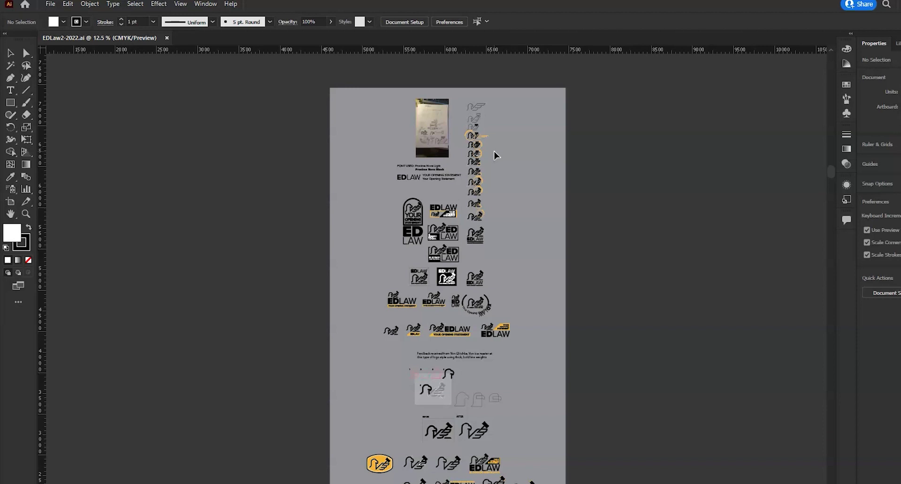
pyautogui.click(482, 141)
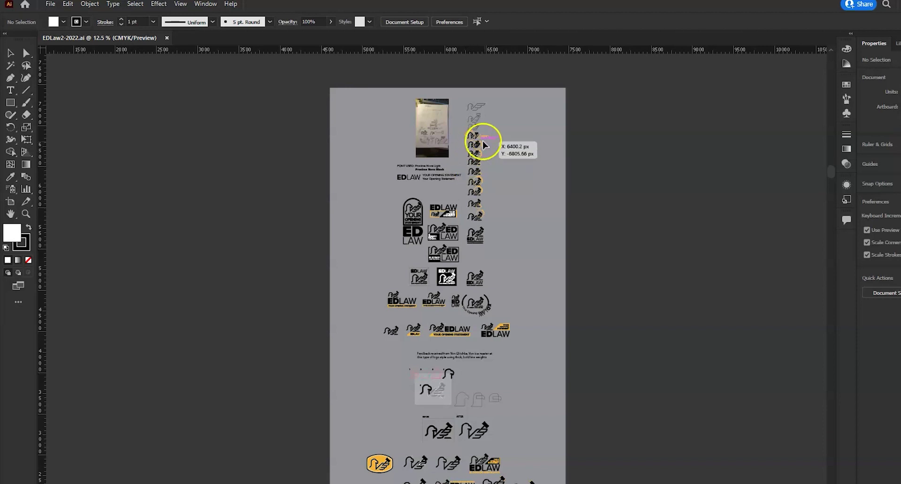
pyautogui.scroll(4, 498, 102)
pyautogui.moveTo(316, 144); pyautogui.dragTo(469, 210)
pyautogui.scroll(2, 469, 203)
pyautogui.moveTo(410, 270); pyautogui.dragTo(500, 99)
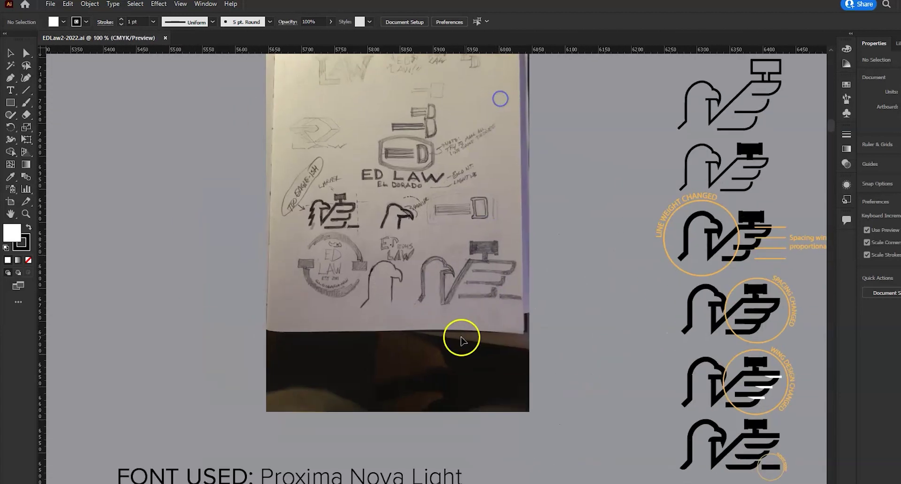
pyautogui.moveTo(554, 168); pyautogui.dragTo(441, 342)
pyautogui.moveTo(490, 262); pyautogui.dragTo(540, 280)
pyautogui.scroll(2, 324, 313)
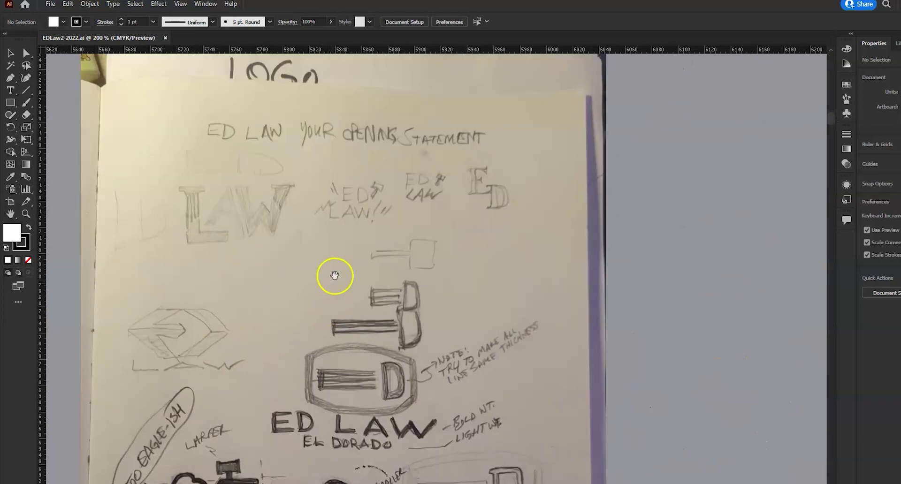
pyautogui.moveTo(347, 226); pyautogui.dragTo(399, 87)
pyautogui.moveTo(483, 338); pyautogui.dragTo(467, 301)
pyautogui.click(467, 325)
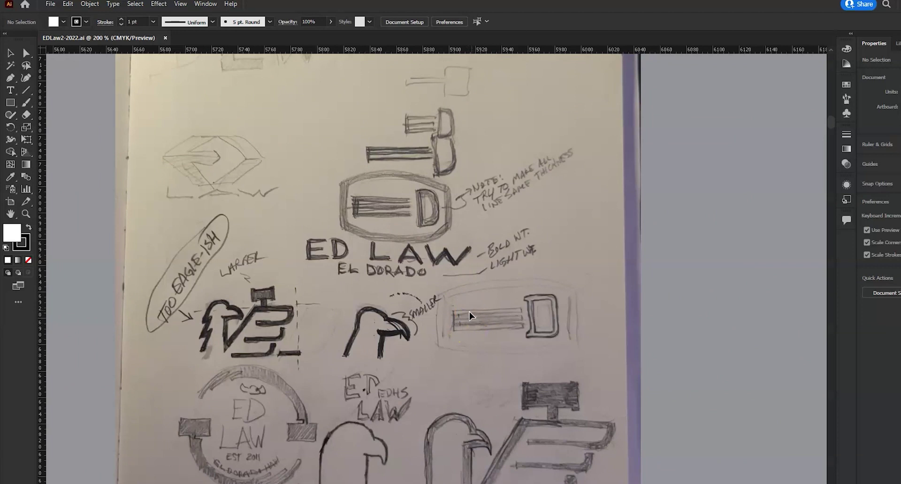
# - Compare the sketched eagle heads, gavel-and-wing ideas and handwritten notes on the lower half of the sketch photo
pyautogui.scroll(-2, 471, 307)
pyautogui.moveTo(658, 276); pyautogui.dragTo(605, 310)
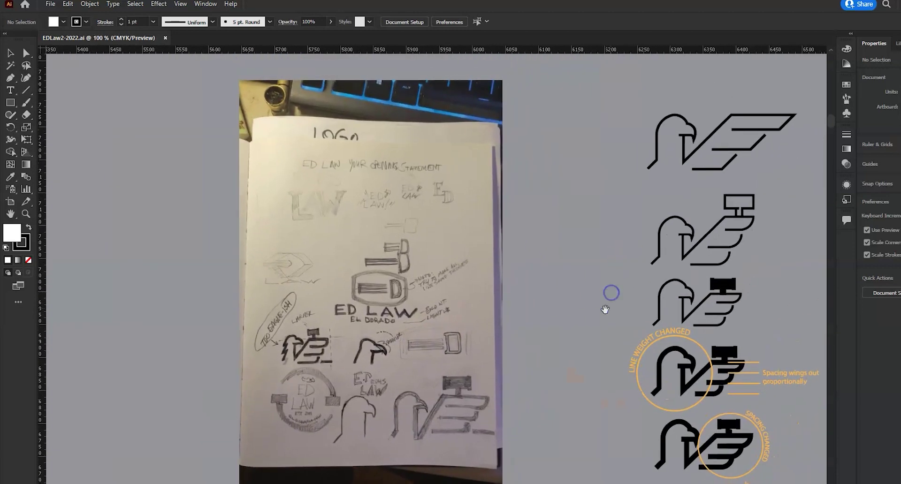
pyautogui.scroll(2, 312, 380)
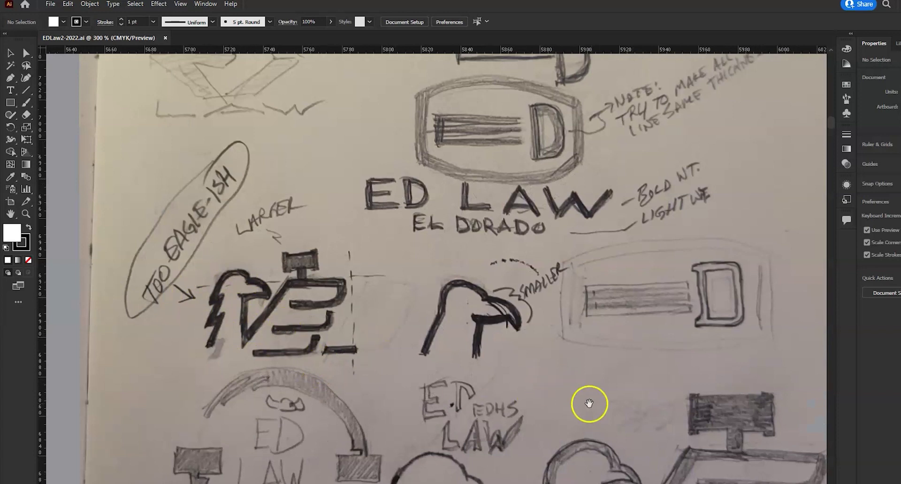
pyautogui.moveTo(589, 403); pyautogui.dragTo(424, 267)
pyautogui.moveTo(553, 181); pyautogui.dragTo(367, 383)
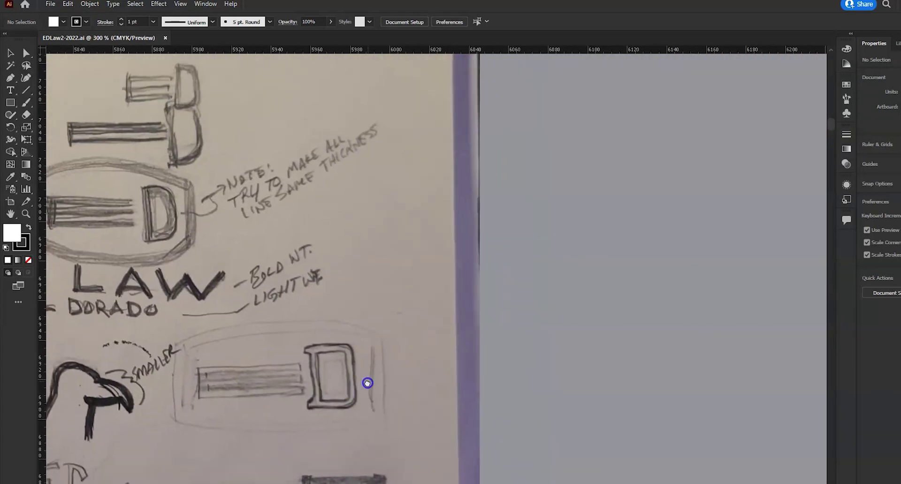
pyautogui.moveTo(520, 197); pyautogui.dragTo(131, 374)
pyautogui.moveTo(423, 262); pyautogui.dragTo(131, 295)
pyautogui.scroll(-1, 296, 277)
pyautogui.moveTo(598, 162)
pyautogui.mouseDown()
pyautogui.moveTo(517, 332)
pyautogui.moveTo(599, 330)
pyautogui.mouseUp()
pyautogui.moveTo(272, 263)
pyautogui.mouseDown()
pyautogui.moveTo(272, 320)
pyautogui.moveTo(667, 99)
pyautogui.mouseUp()
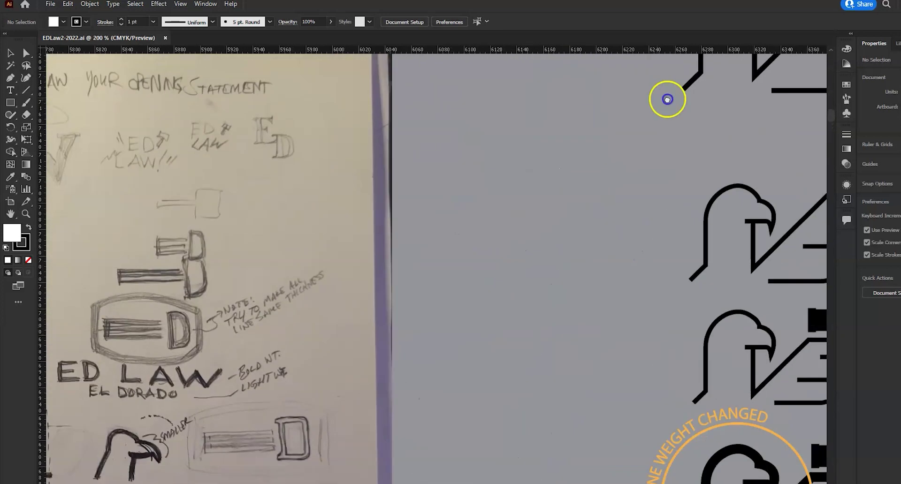
pyautogui.moveTo(277, 376)
pyautogui.mouseDown()
pyautogui.moveTo(573, 192)
pyautogui.moveTo(599, 55)
pyautogui.mouseUp()
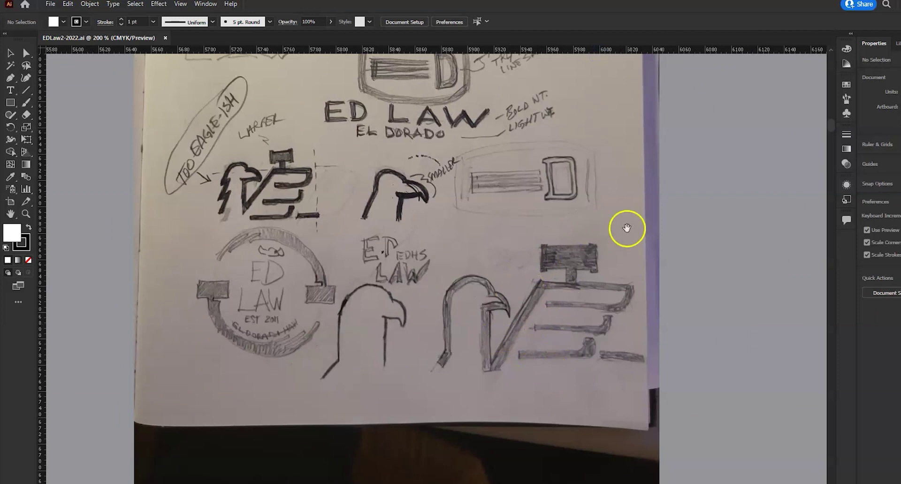
# - Review the first vector eagle-and-gavel versions, from the thin outlines through the line weight and wing spacing revisions
pyautogui.moveTo(628, 228)
pyautogui.mouseDown()
pyautogui.moveTo(436, 279)
pyautogui.moveTo(253, 434)
pyautogui.moveTo(240, 463)
pyautogui.mouseUp()
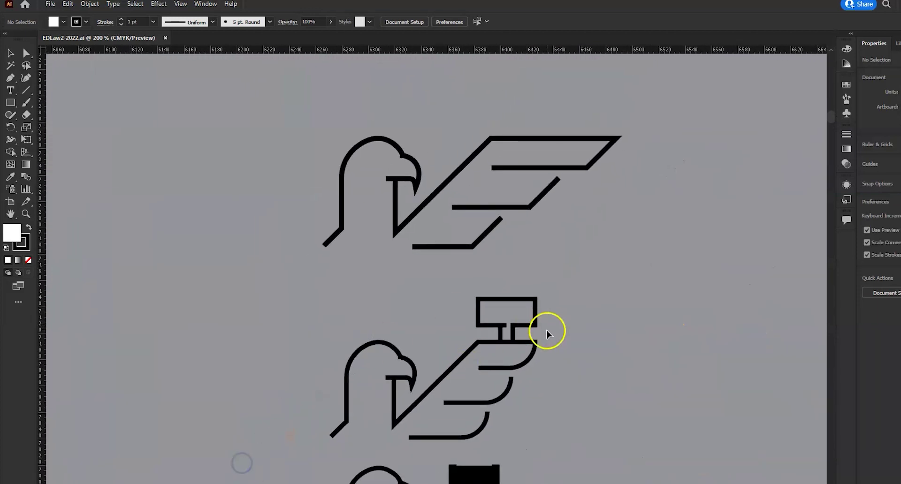
pyautogui.moveTo(583, 417); pyautogui.dragTo(588, 187)
pyautogui.moveTo(575, 334)
pyautogui.mouseDown()
pyautogui.moveTo(588, 203)
pyautogui.moveTo(569, 159)
pyautogui.mouseUp()
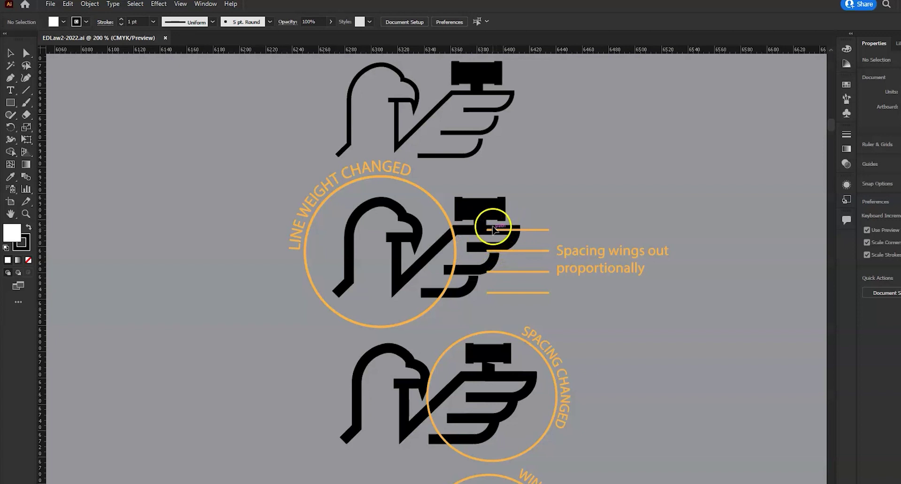
pyautogui.moveTo(539, 364); pyautogui.dragTo(565, 304)
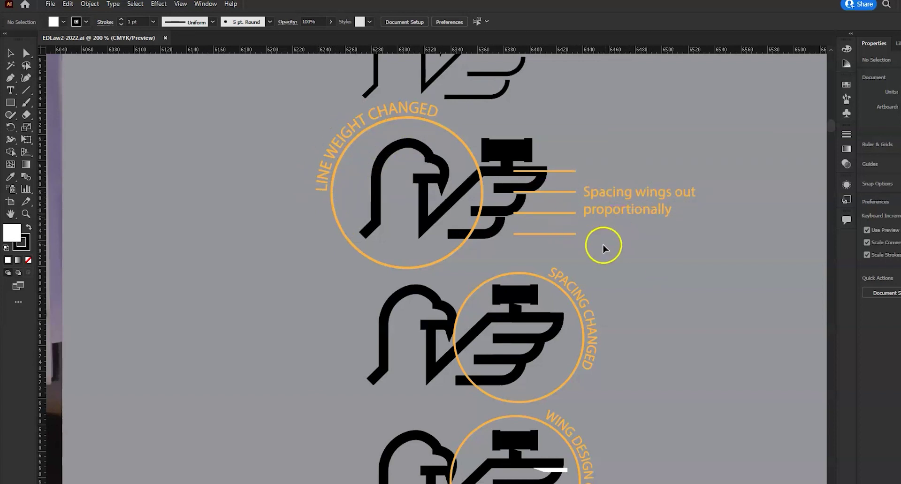
pyautogui.scroll(1, 565, 320)
pyautogui.moveTo(565, 361); pyautogui.dragTo(622, 283)
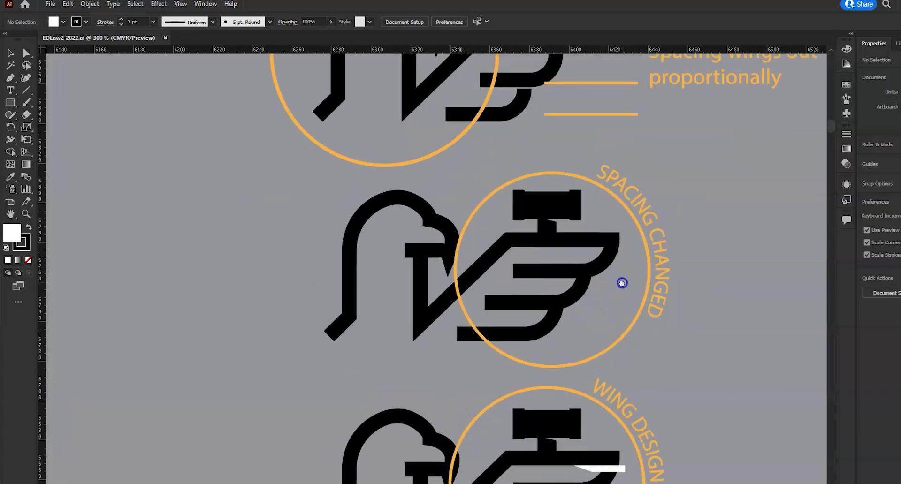
pyautogui.scroll(5, 565, 346)
pyautogui.scroll(-1, 579, 372)
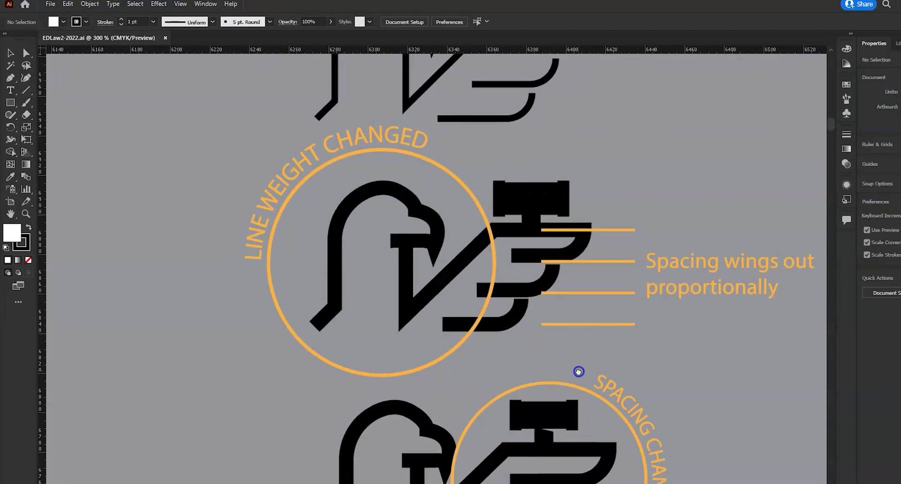
pyautogui.scroll(-2, 579, 372)
pyautogui.scroll(-2, 576, 368)
pyautogui.scroll(2, 580, 324)
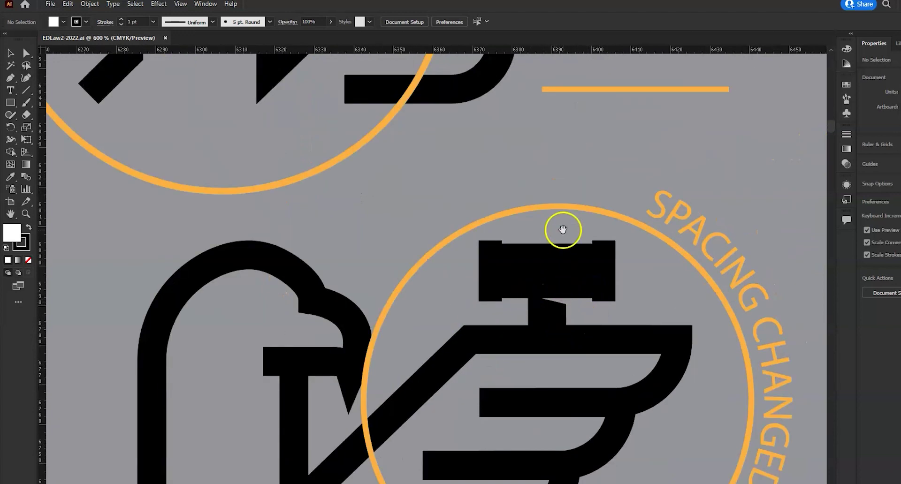
pyautogui.scroll(-3, 562, 230)
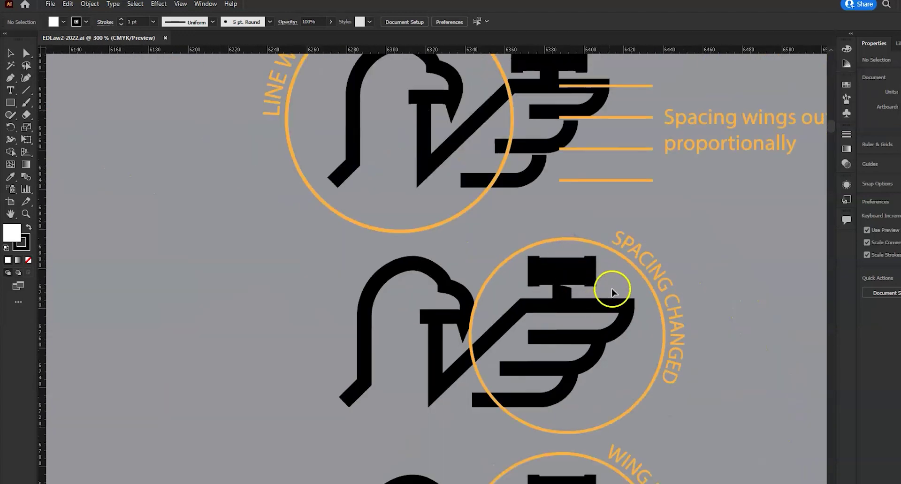
pyautogui.scroll(-2, 532, 381)
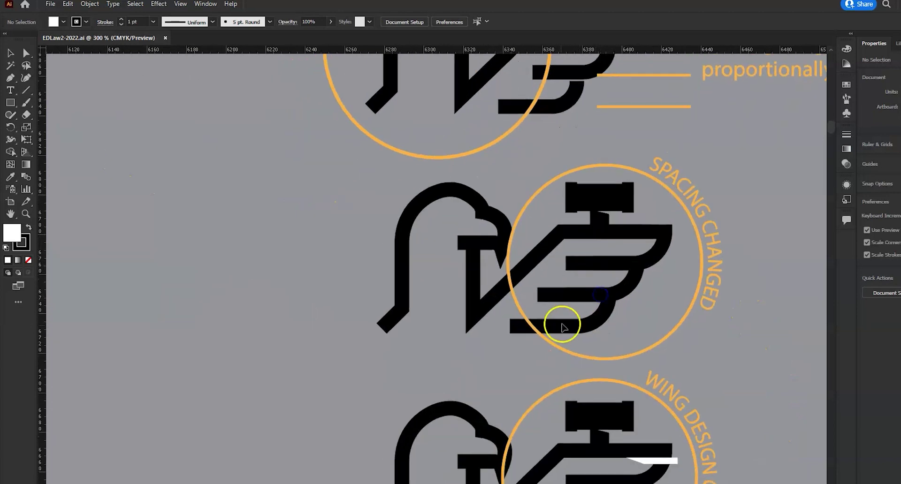
# - Inspect the white cut shapes in the "Wing design changed" version and the bar marked "Element added" in the version below
pyautogui.scroll(-5, 638, 165)
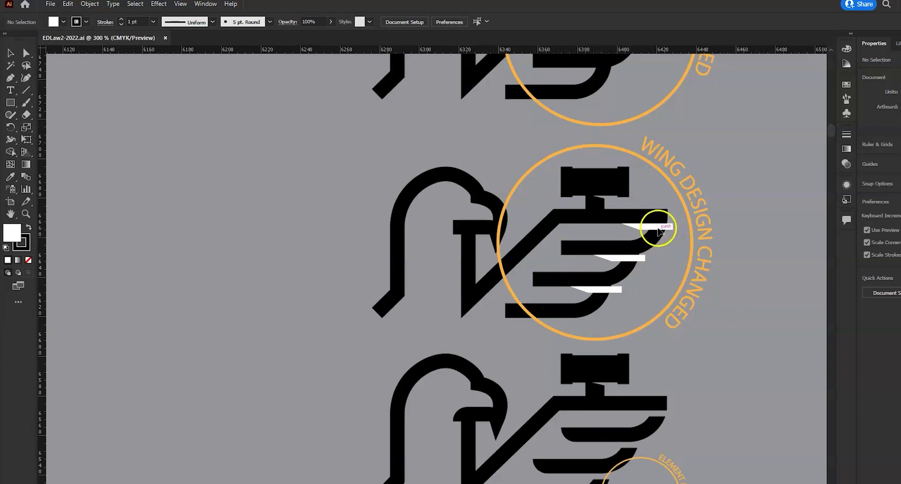
pyautogui.scroll(3, 644, 221)
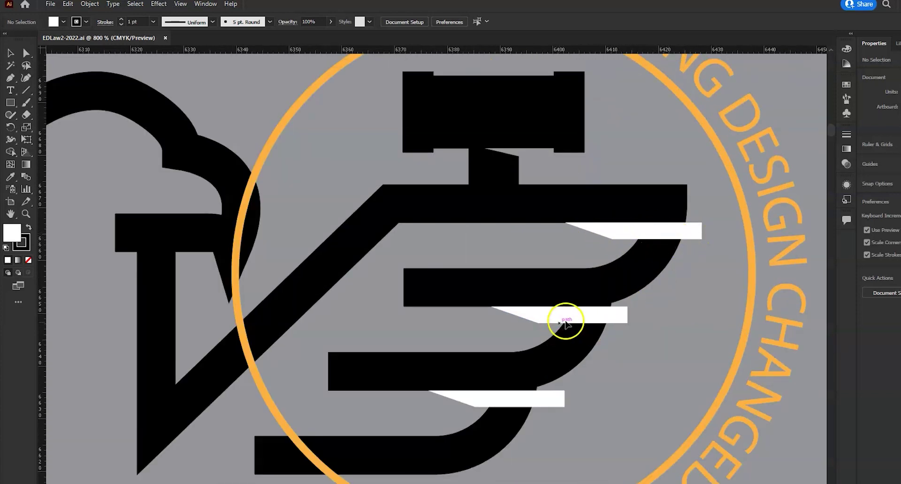
pyautogui.scroll(-3, 584, 324)
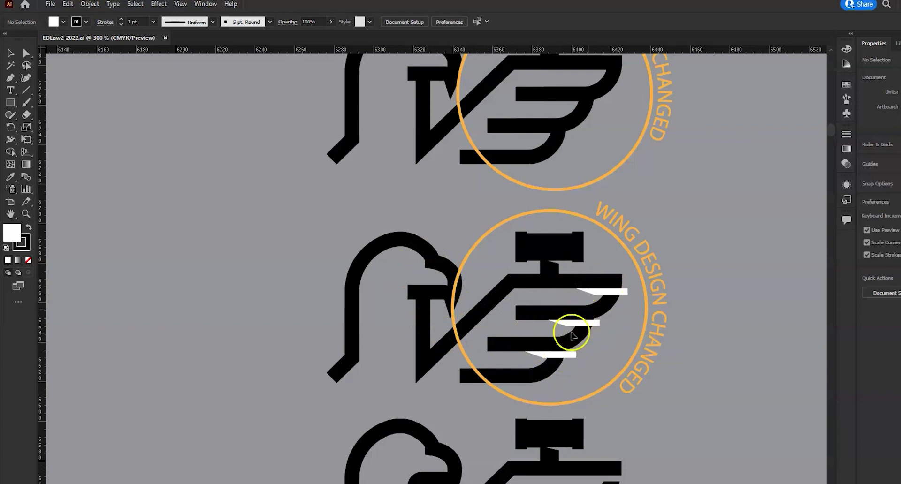
pyautogui.scroll(-5, 540, 154)
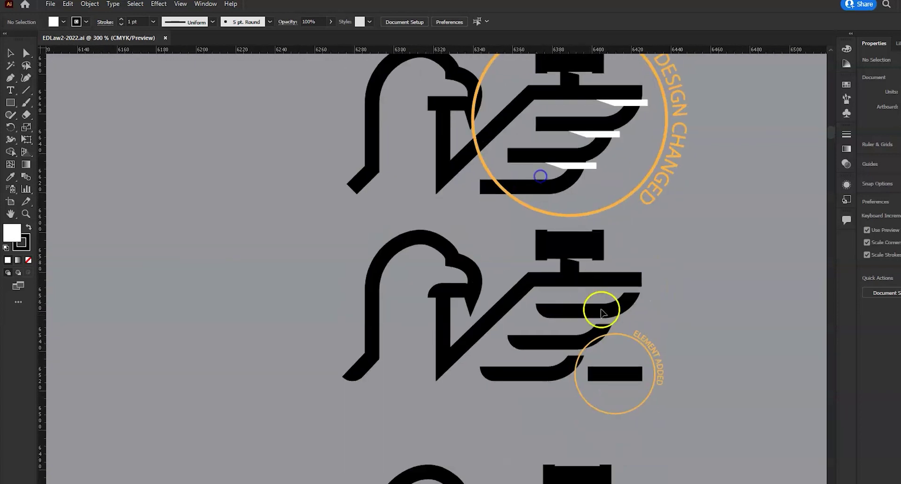
pyautogui.scroll(3, 631, 289)
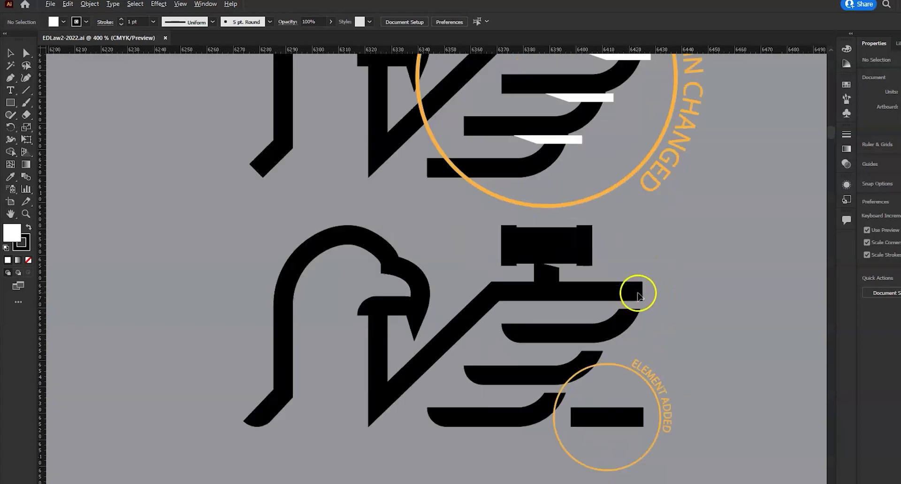
pyautogui.scroll(-2, 624, 313)
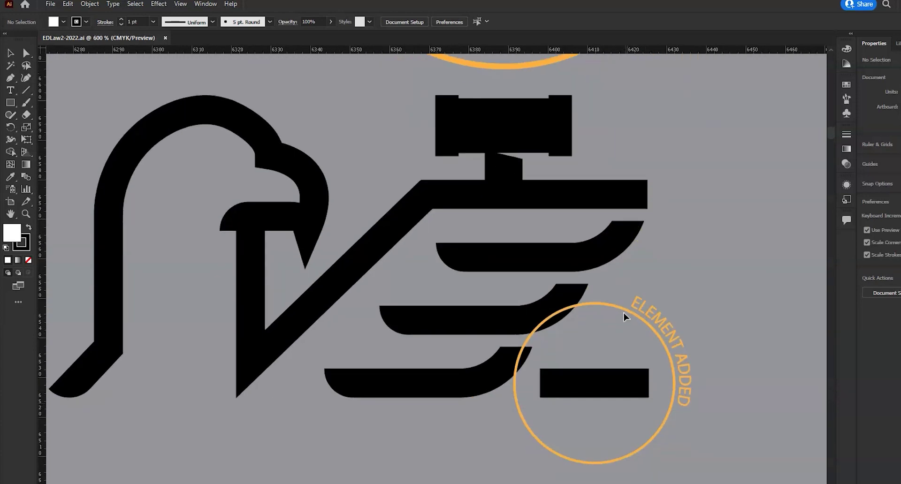
pyautogui.scroll(-3, 624, 401)
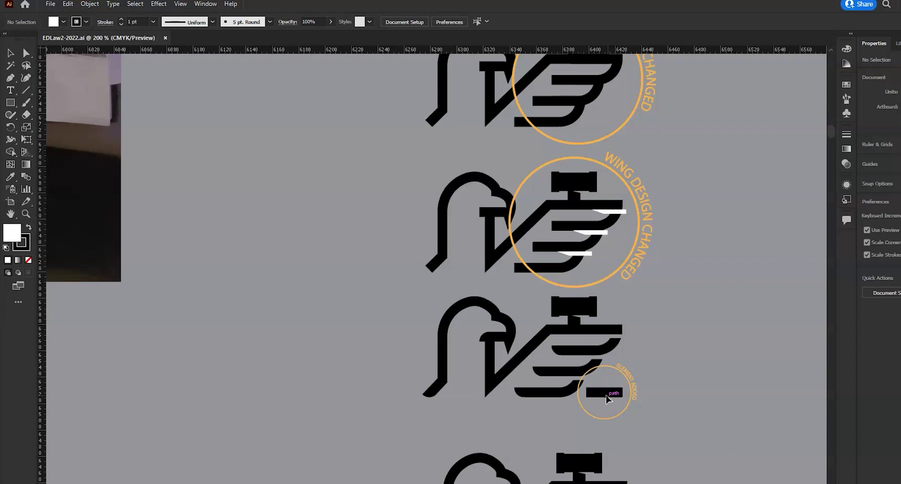
# - Review the remaining eagle revisions, covering the changed bar element, gavel position, gavel design, bar width and 3D gavel
pyautogui.scroll(-5, 526, 415)
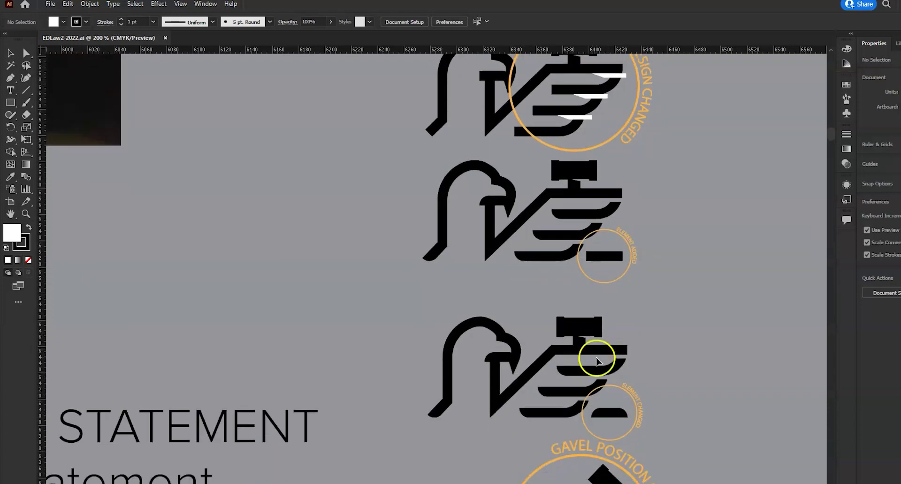
pyautogui.scroll(3, 622, 351)
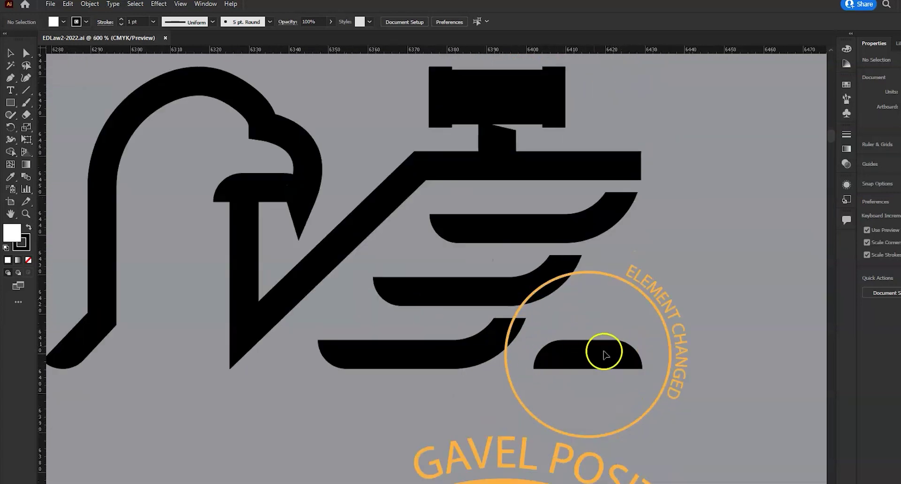
pyautogui.scroll(-3, 573, 292)
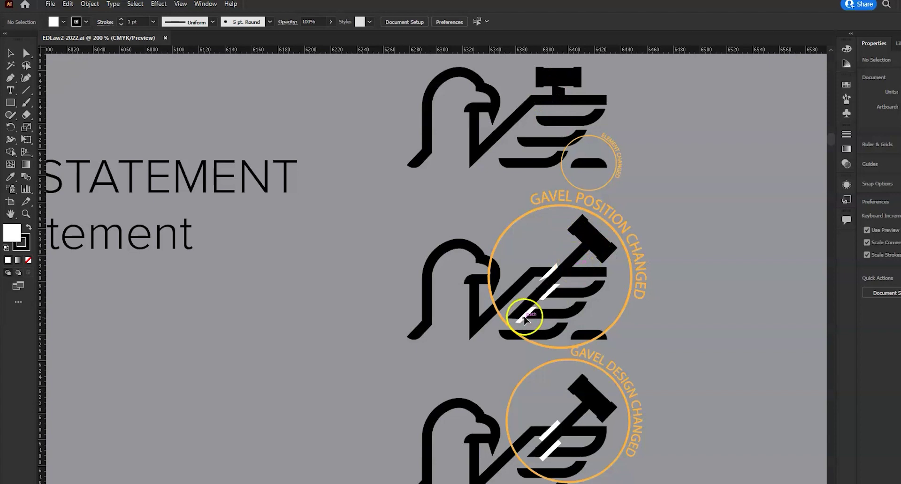
pyautogui.scroll(2, 560, 277)
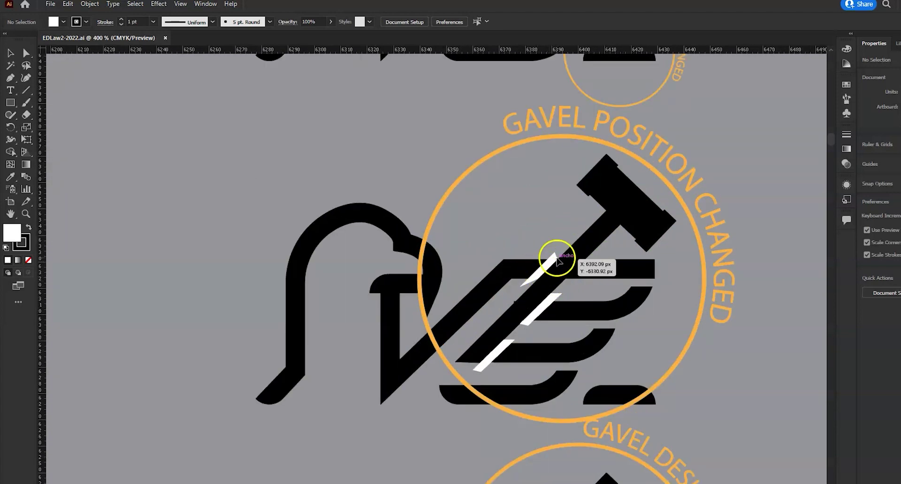
pyautogui.scroll(-2, 499, 300)
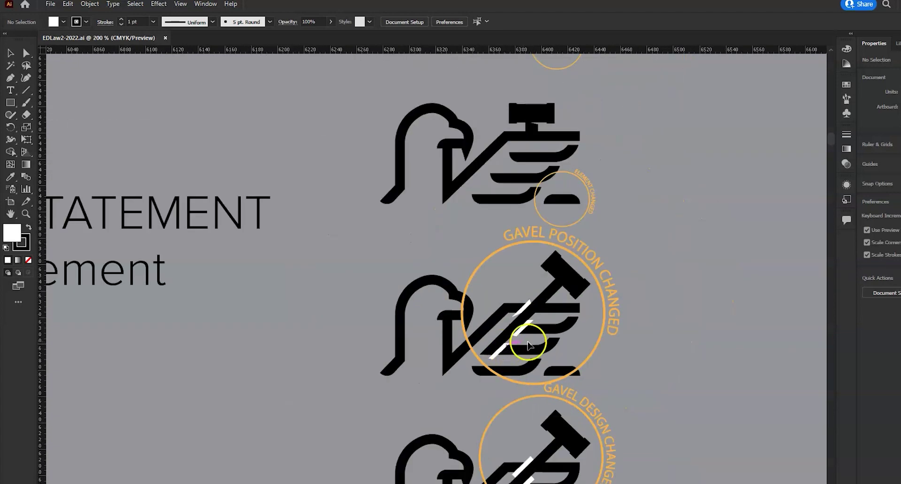
pyautogui.scroll(-1, 525, 328)
pyautogui.moveTo(540, 408); pyautogui.dragTo(543, 305)
pyautogui.scroll(1, 562, 303)
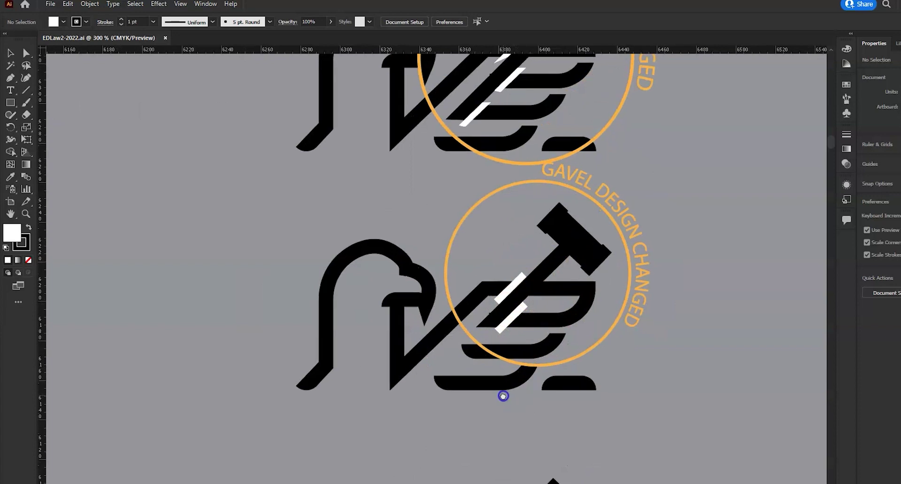
pyautogui.moveTo(503, 396); pyautogui.dragTo(516, 92)
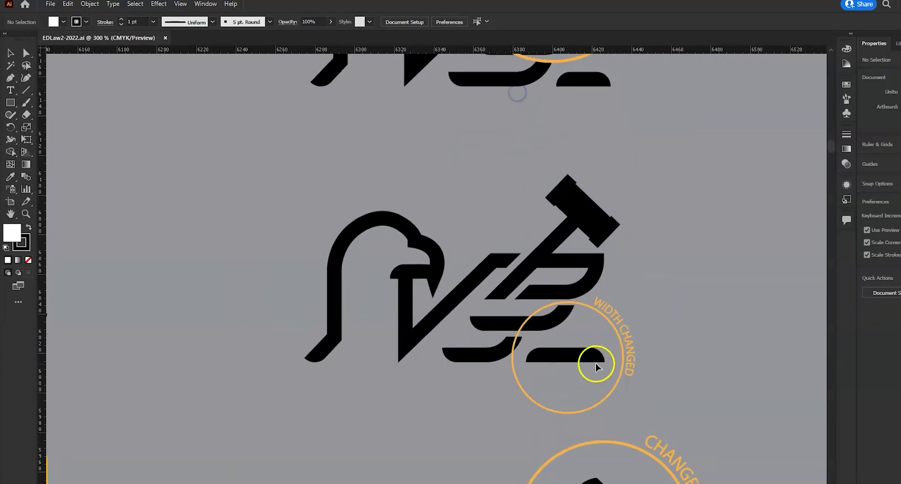
pyautogui.scroll(-1, 561, 377)
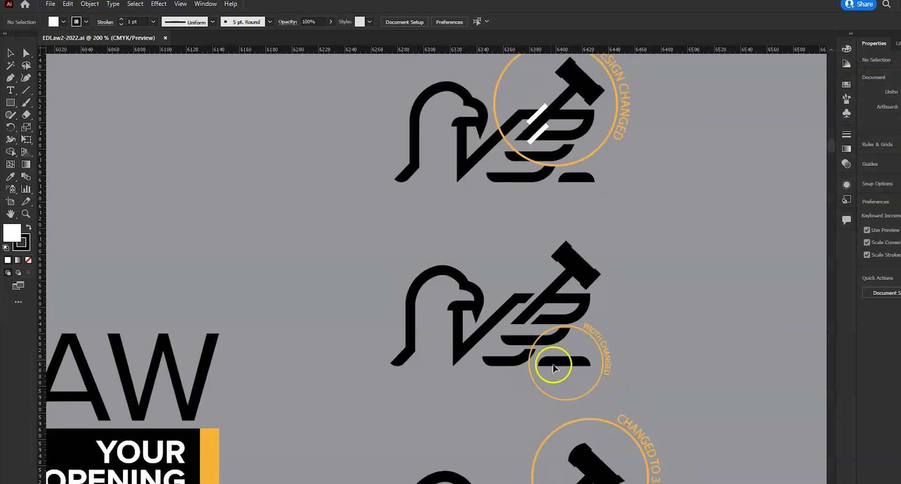
pyautogui.moveTo(570, 395); pyautogui.dragTo(544, 192)
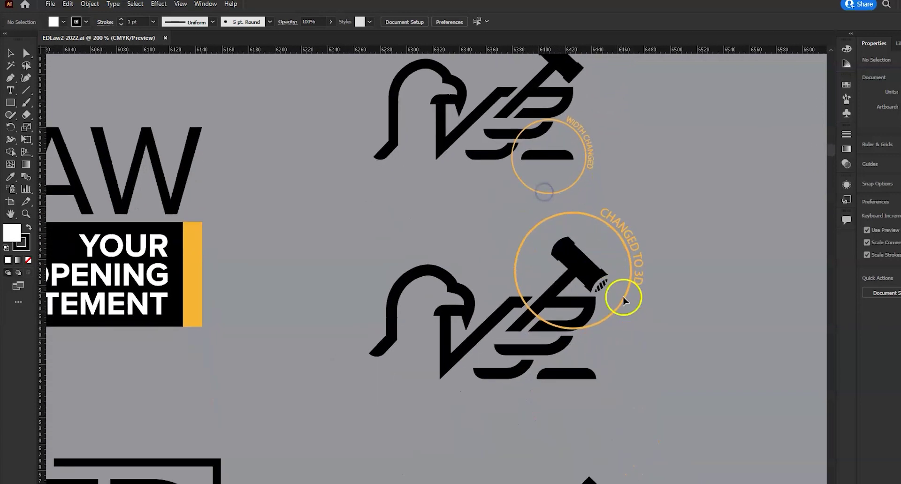
pyautogui.scroll(1, 608, 298)
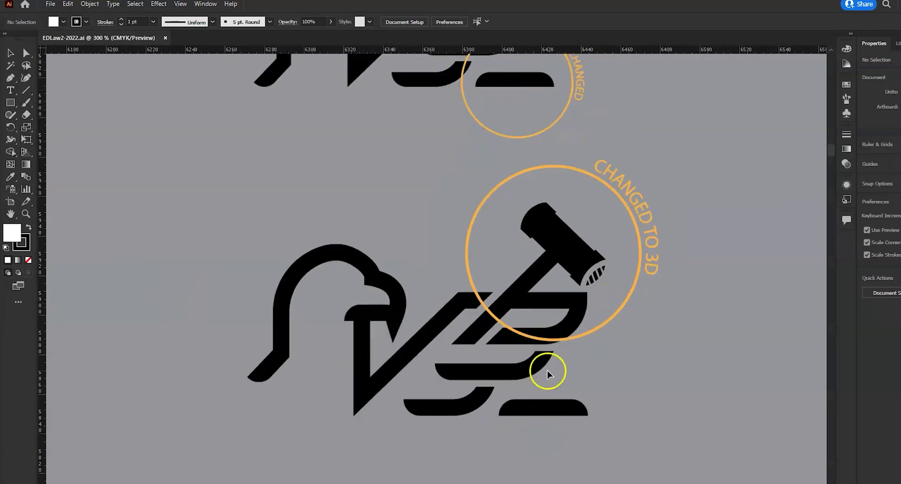
# - Compare the "Width changed" and "Changed to 3D" eagle versions with the rest of the revision column and the neighbouring logo layouts
pyautogui.scroll(-3, 596, 313)
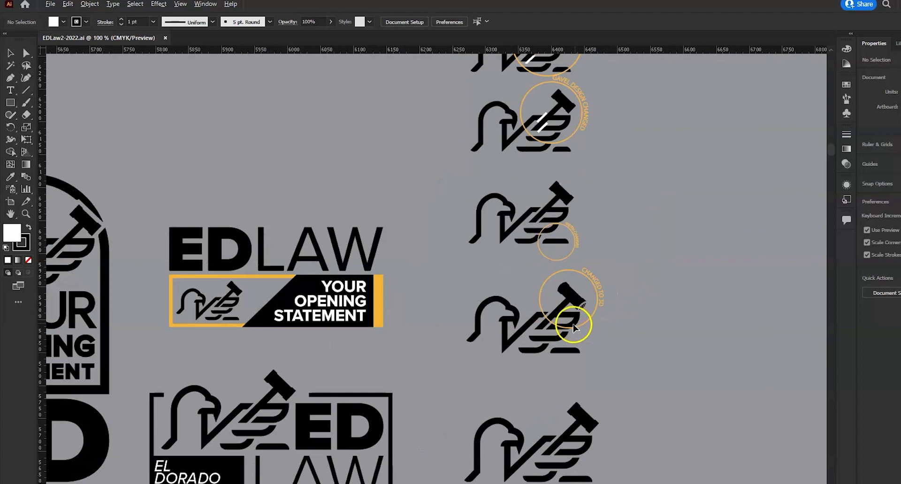
pyautogui.moveTo(559, 379); pyautogui.dragTo(573, 326)
pyautogui.scroll(-2, 573, 317)
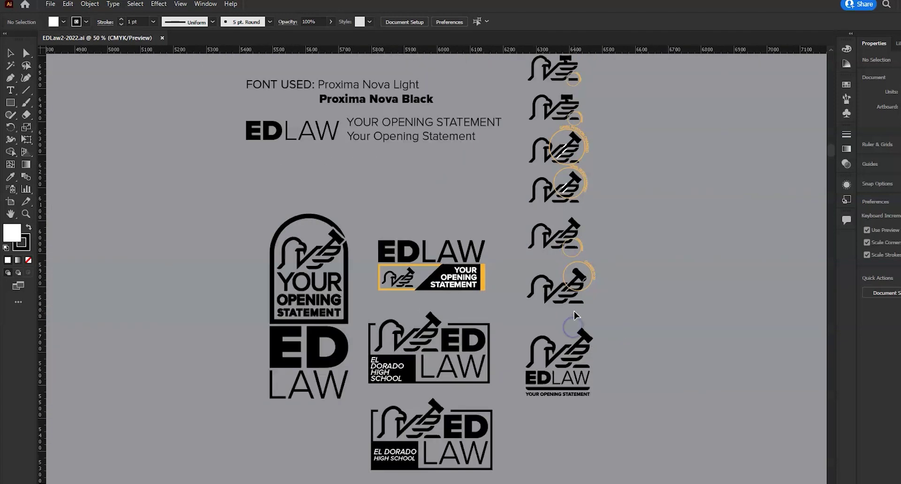
pyautogui.scroll(4, 597, 258)
pyautogui.scroll(-3, 586, 211)
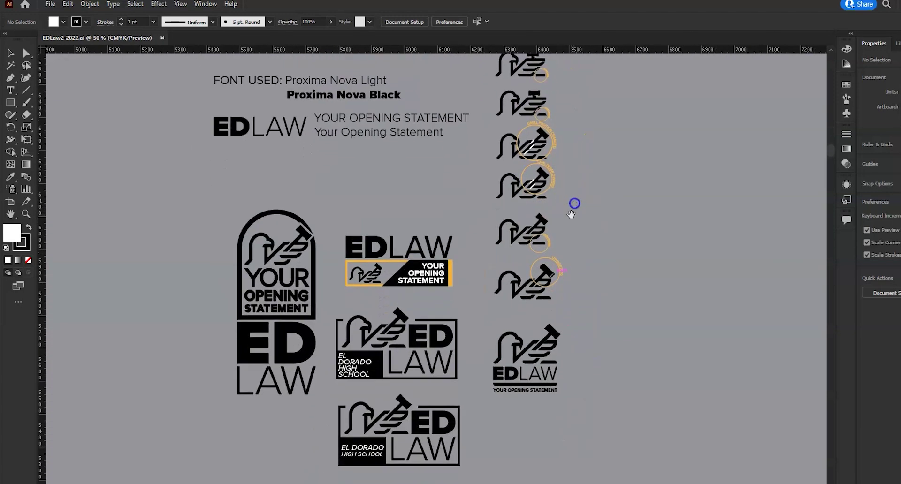
pyautogui.scroll(3, 553, 298)
pyautogui.scroll(2, 561, 244)
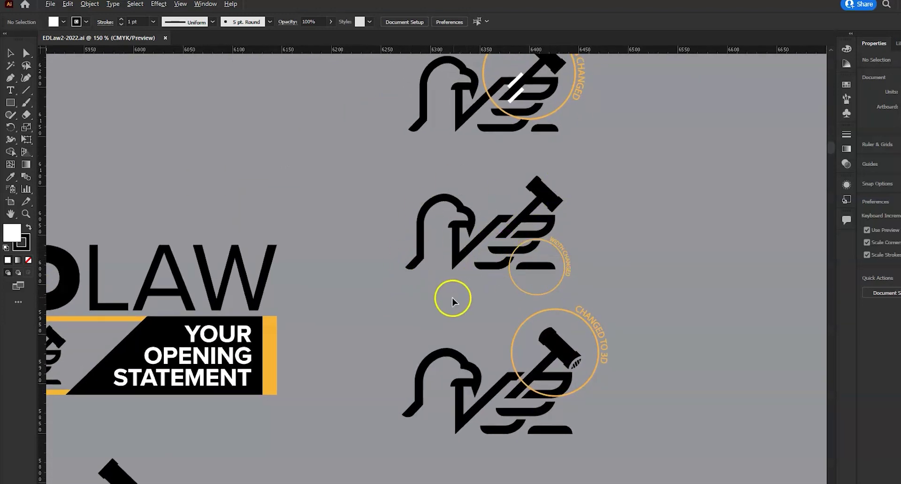
pyautogui.scroll(-2, 453, 299)
pyautogui.moveTo(443, 316); pyautogui.dragTo(444, 271)
pyautogui.scroll(2, 500, 396)
# - Review the large stacked ED LAW layout and the two framed El Dorado High School layouts
pyautogui.moveTo(502, 405); pyautogui.dragTo(838, 316)
pyautogui.moveTo(474, 179); pyautogui.dragTo(586, 253)
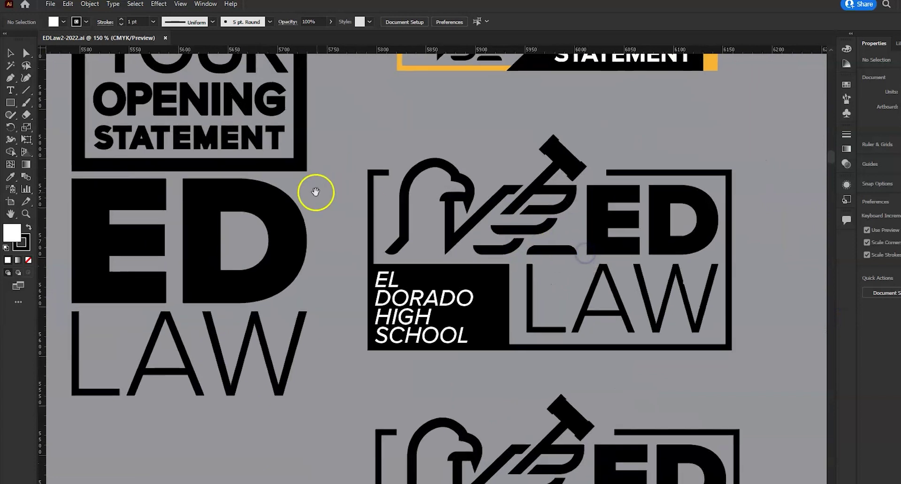
pyautogui.moveTo(315, 192); pyautogui.dragTo(568, 368)
pyautogui.moveTo(540, 337); pyautogui.dragTo(378, 53)
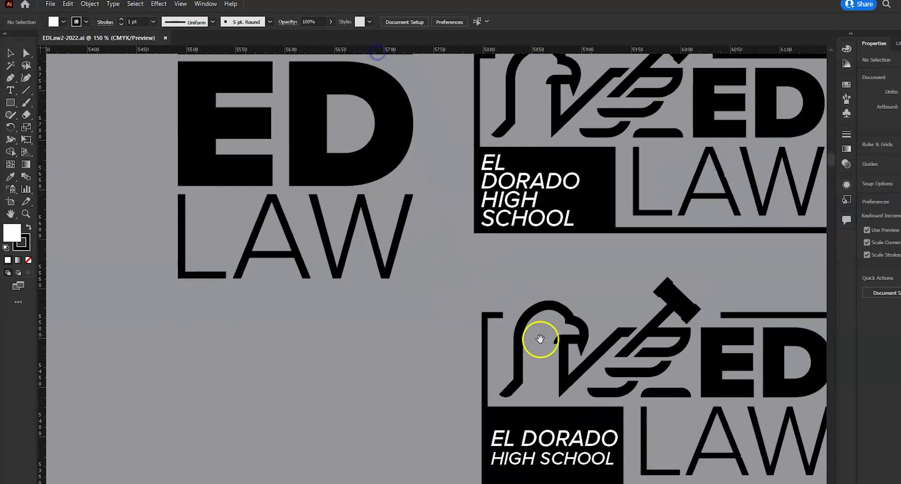
pyautogui.moveTo(652, 433); pyautogui.dragTo(527, 280)
pyautogui.scroll(-1, 615, 399)
# - Review the square ED LAW logos, the layouts with yellow tagline bars and the circular badge, down to the feedback section
pyautogui.moveTo(541, 395); pyautogui.dragTo(489, 211)
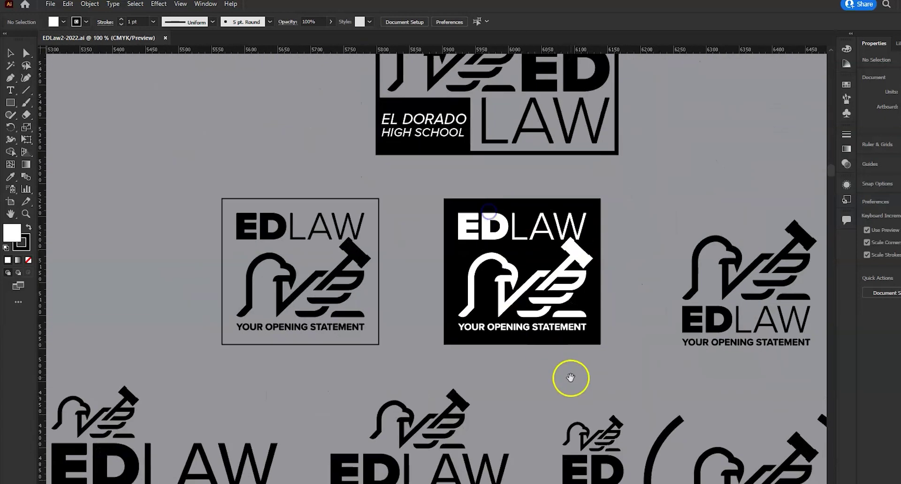
pyautogui.moveTo(571, 379); pyautogui.dragTo(620, 238)
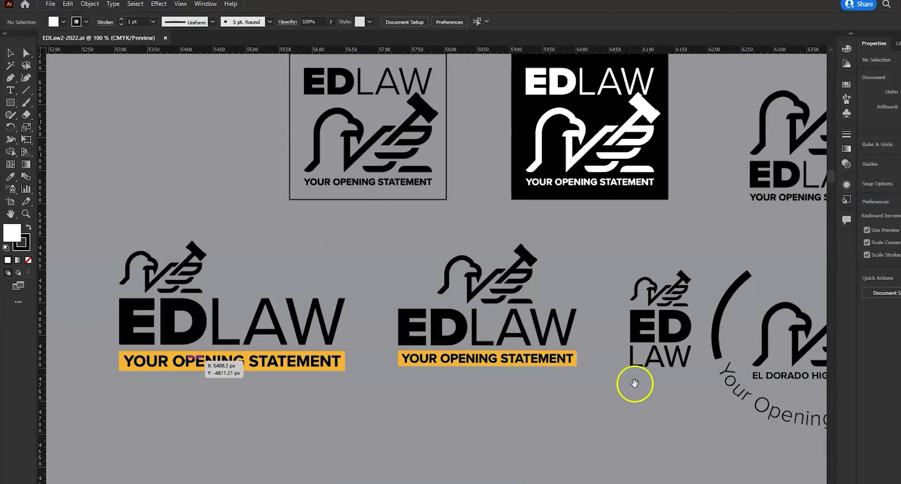
pyautogui.moveTo(634, 384); pyautogui.dragTo(476, 366)
pyautogui.moveTo(547, 414)
pyautogui.mouseDown()
pyautogui.moveTo(480, 351)
pyautogui.moveTo(503, 285)
pyautogui.moveTo(587, 125)
pyautogui.mouseUp()
pyautogui.moveTo(483, 365)
pyautogui.mouseDown()
pyautogui.moveTo(482, 344)
pyautogui.moveTo(531, 259)
pyautogui.moveTo(516, 172)
pyautogui.mouseUp()
pyautogui.scroll(-1, 517, 215)
pyautogui.moveTo(601, 290); pyautogui.dragTo(564, 226)
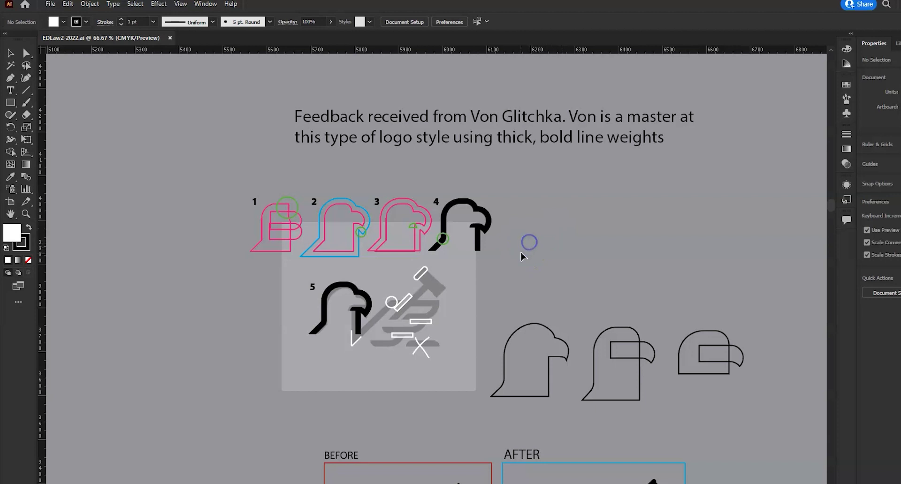
# - Study the numbered eagle-head construction stages 1 to 5 in the feedback section, including the green-circled details
pyautogui.moveTo(502, 288); pyautogui.dragTo(487, 230)
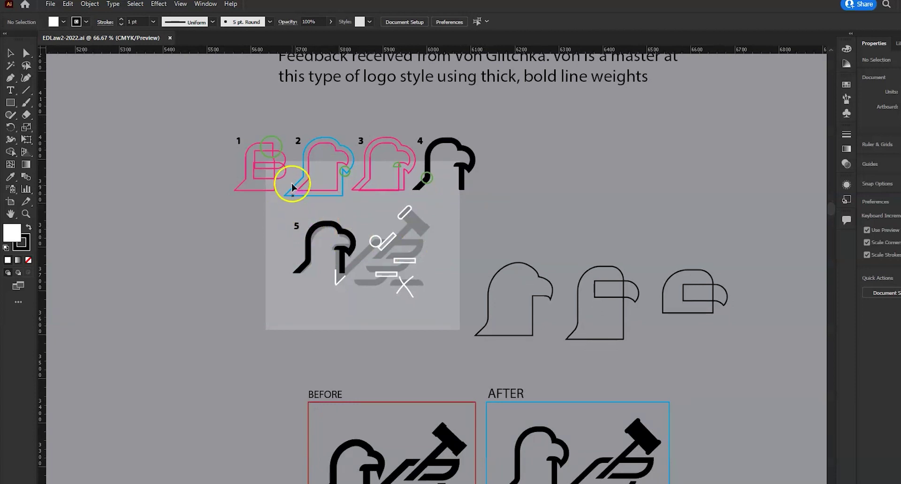
pyautogui.scroll(2, 280, 154)
pyautogui.moveTo(334, 182); pyautogui.dragTo(368, 166)
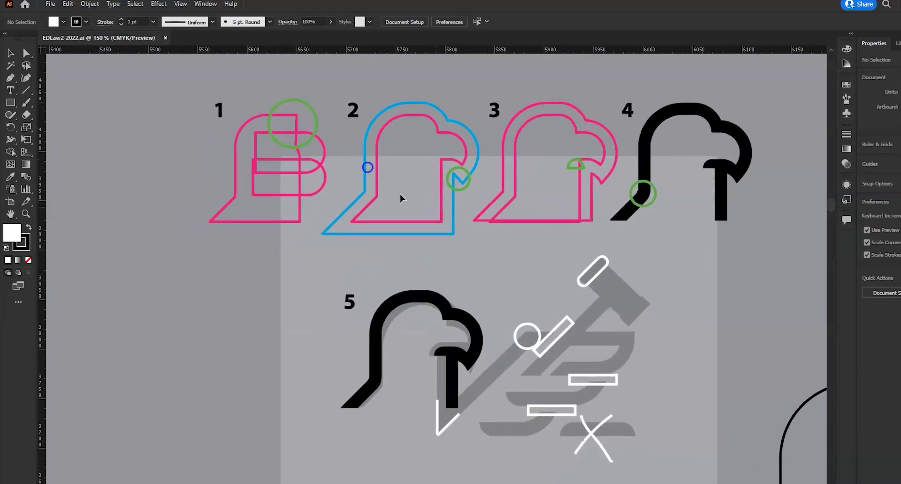
pyautogui.scroll(-1, 526, 219)
pyautogui.moveTo(669, 172); pyautogui.dragTo(630, 272)
pyautogui.click(444, 414)
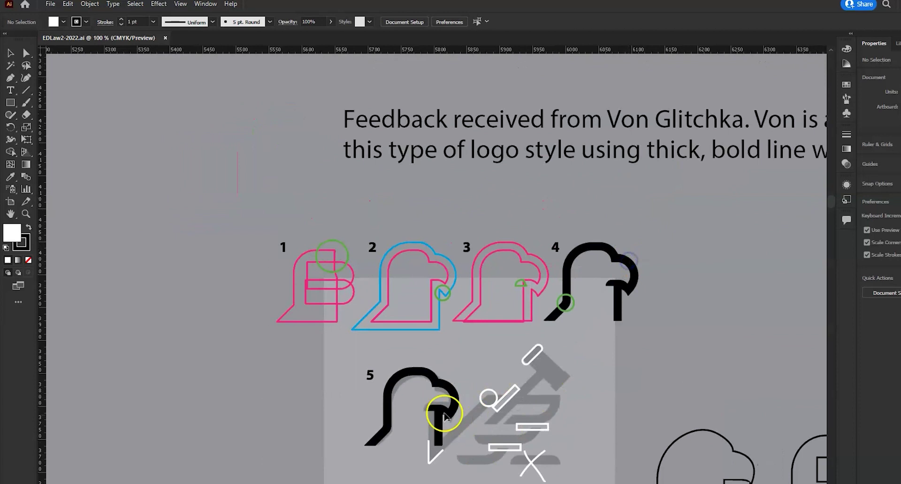
pyautogui.click(498, 411)
pyautogui.scroll(-1, 511, 402)
pyautogui.moveTo(581, 483); pyautogui.dragTo(486, 308)
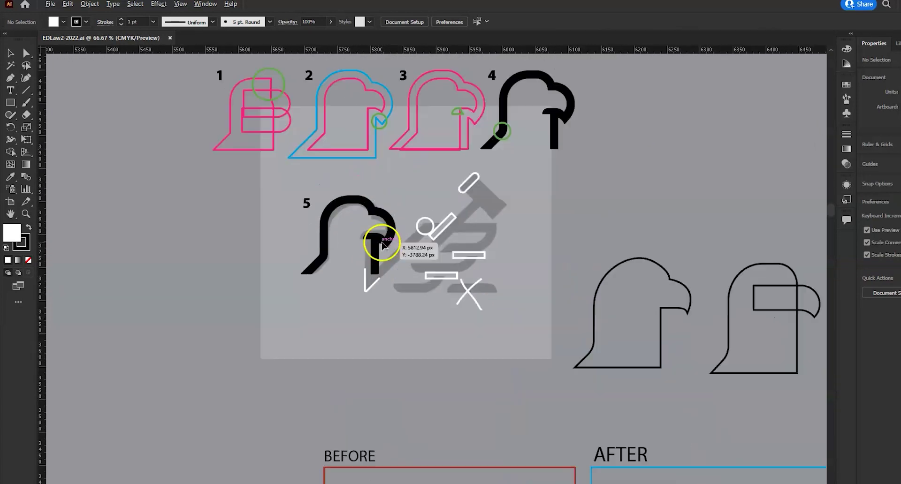
# - Inspect the white correction marks drawn over the greyed gavel and wing in feedback stage 5
pyautogui.scroll(2, 372, 246)
pyautogui.moveTo(496, 169); pyautogui.dragTo(445, 284)
pyautogui.moveTo(493, 379); pyautogui.dragTo(476, 236)
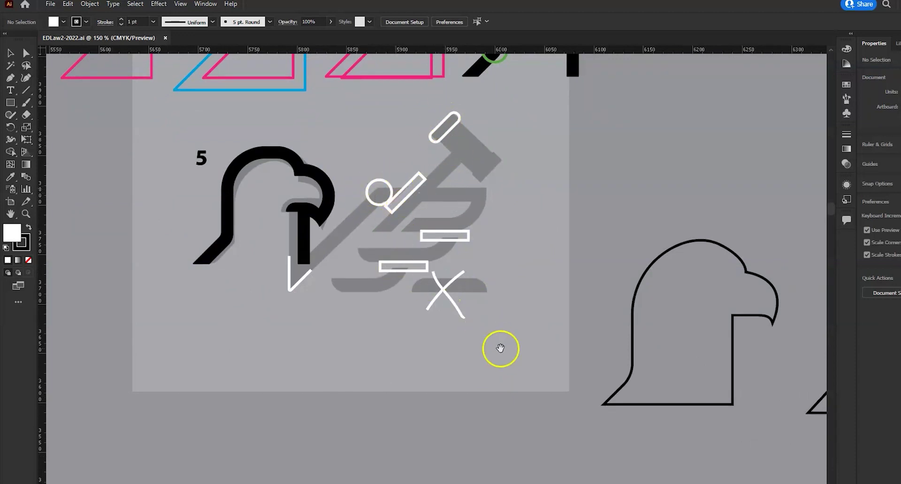
pyautogui.moveTo(500, 348); pyautogui.dragTo(493, 311)
pyautogui.moveTo(429, 238); pyautogui.dragTo(458, 262)
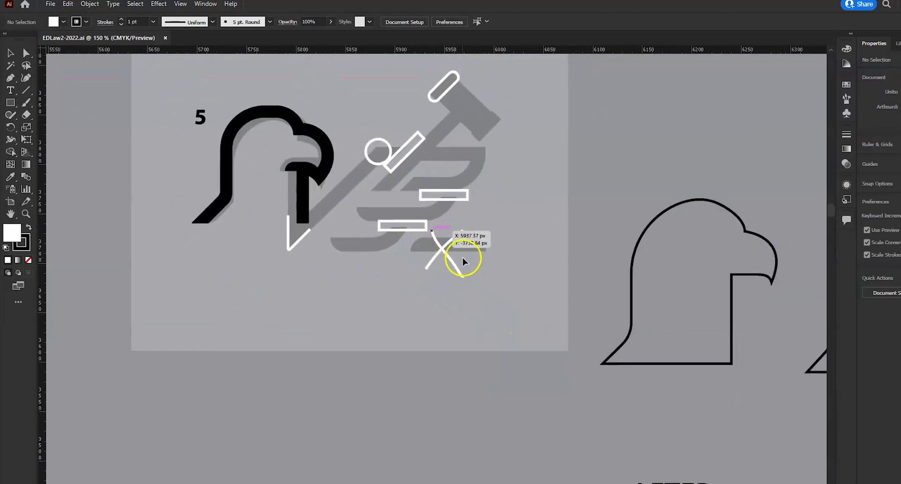
pyautogui.scroll(-2, 448, 257)
pyautogui.moveTo(460, 231); pyautogui.dragTo(448, 356)
# - Compare the eagle-and-gavel marks in the BEFORE and AFTER frames
pyautogui.moveTo(487, 380); pyautogui.dragTo(414, 137)
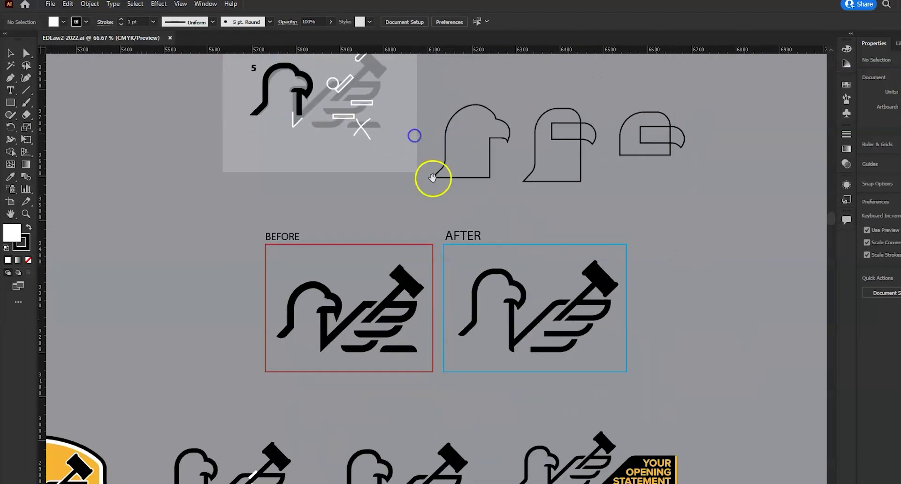
pyautogui.scroll(2, 352, 336)
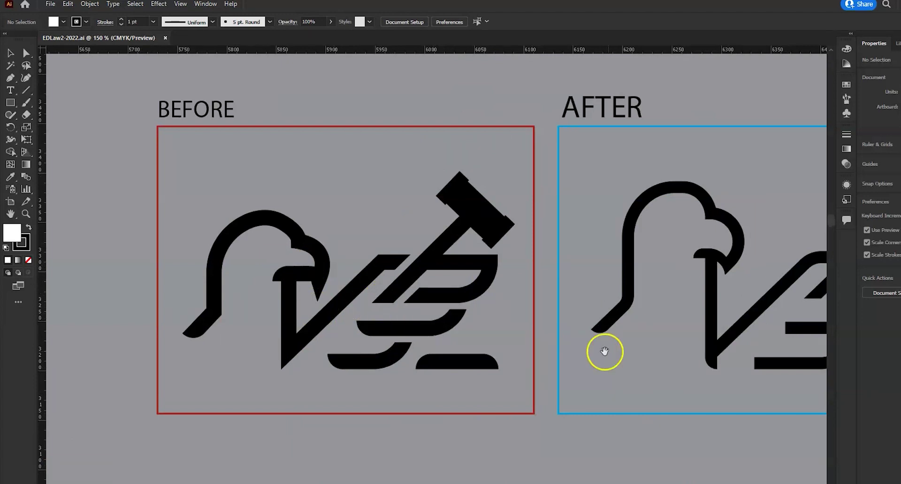
pyautogui.moveTo(604, 352); pyautogui.dragTo(271, 353)
pyautogui.moveTo(324, 372); pyautogui.dragTo(394, 324)
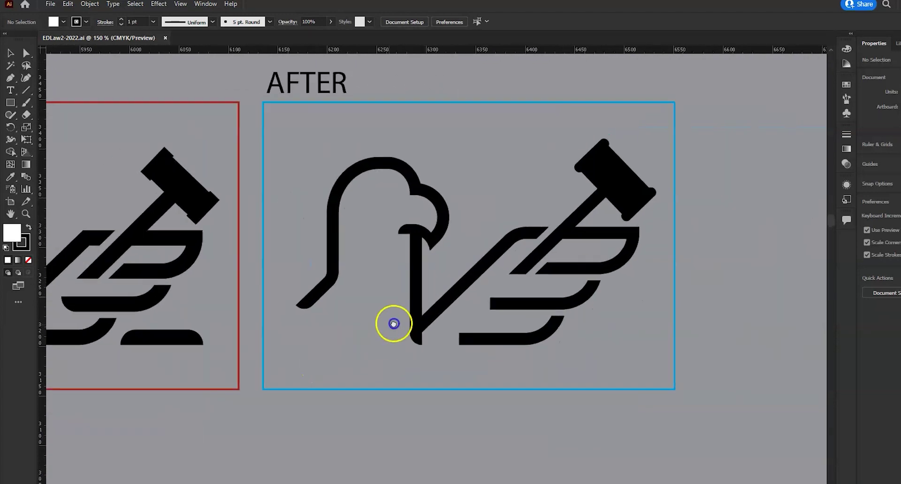
# - Review the refined eagle marks below the BEFORE and AFTER frames and their ED LAW layouts with the tagline and school name
pyautogui.scroll(-2, 394, 324)
pyautogui.moveTo(432, 357); pyautogui.dragTo(548, 305)
pyautogui.scroll(-1, 547, 305)
pyautogui.moveTo(533, 375); pyautogui.dragTo(569, 346)
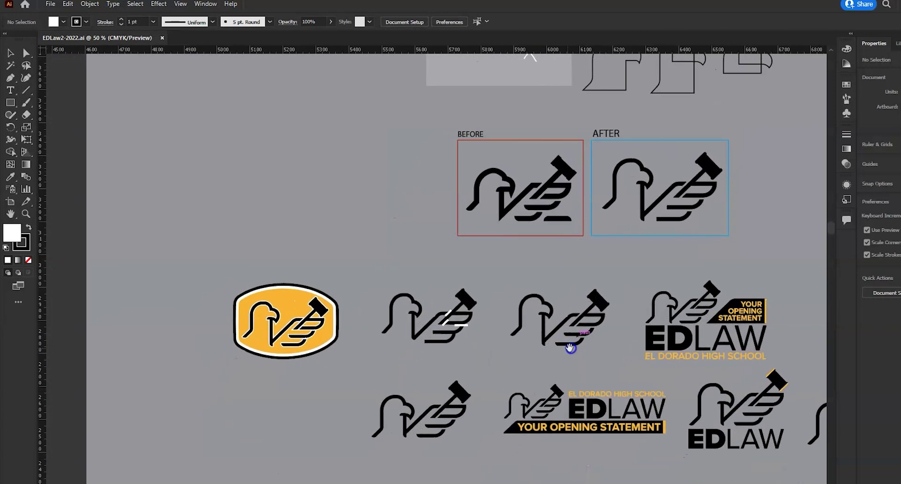
pyautogui.scroll(2, 516, 355)
pyautogui.moveTo(516, 355); pyautogui.dragTo(447, 350)
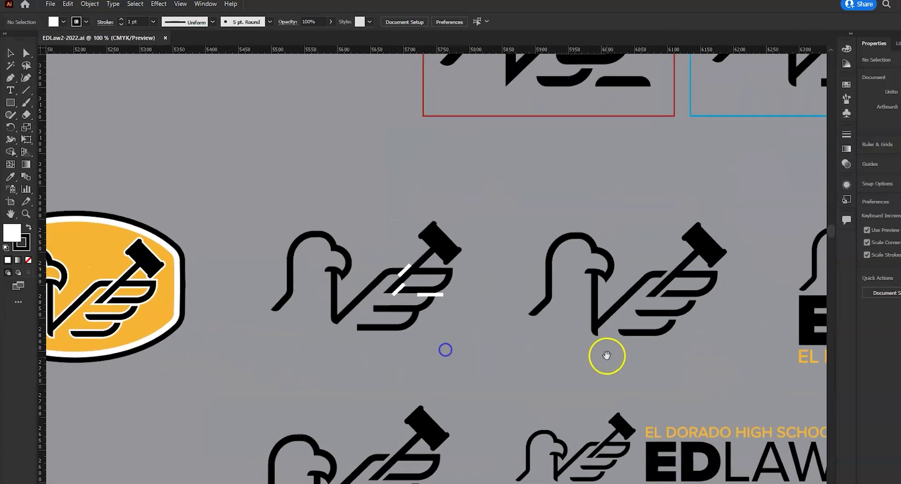
pyautogui.moveTo(605, 356); pyautogui.dragTo(402, 324)
pyautogui.moveTo(575, 344); pyautogui.dragTo(439, 213)
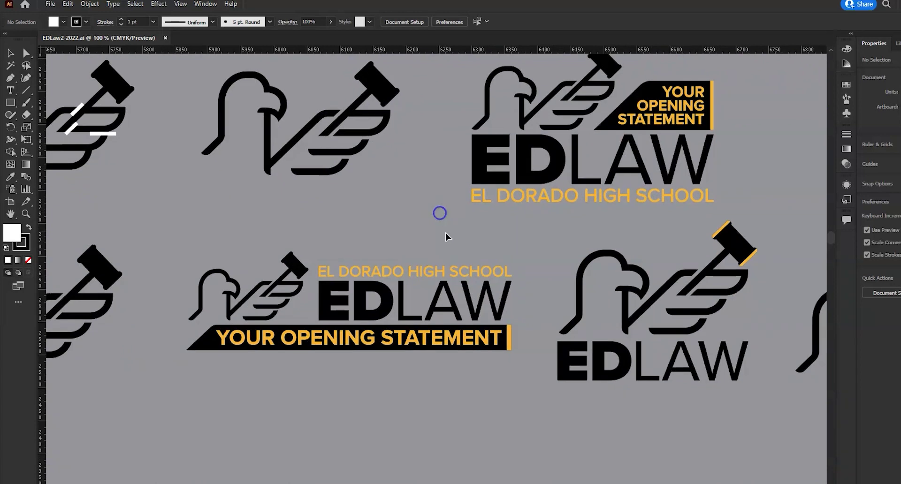
# - Survey the end of the development board and examine the two eagle versions with yellow-tipped gavels
pyautogui.scroll(-3, 444, 241)
pyautogui.moveTo(375, 384); pyautogui.dragTo(490, 269)
pyautogui.scroll(-2, 490, 269)
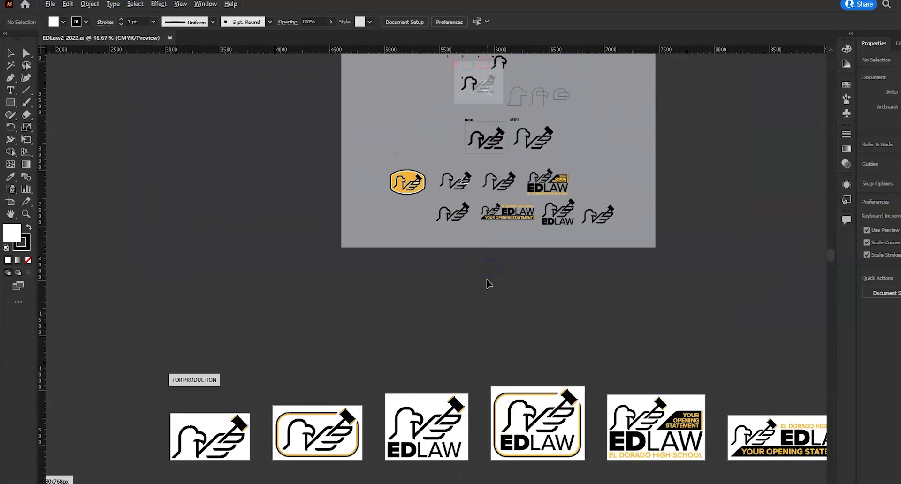
pyautogui.moveTo(422, 333); pyautogui.dragTo(448, 307)
pyautogui.moveTo(571, 176); pyautogui.dragTo(559, 280)
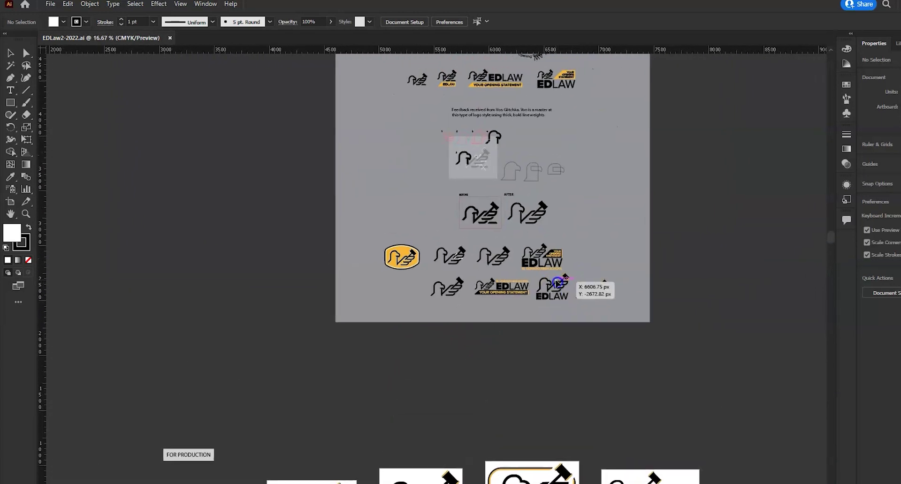
pyautogui.scroll(3, 558, 278)
pyautogui.scroll(3, 691, 304)
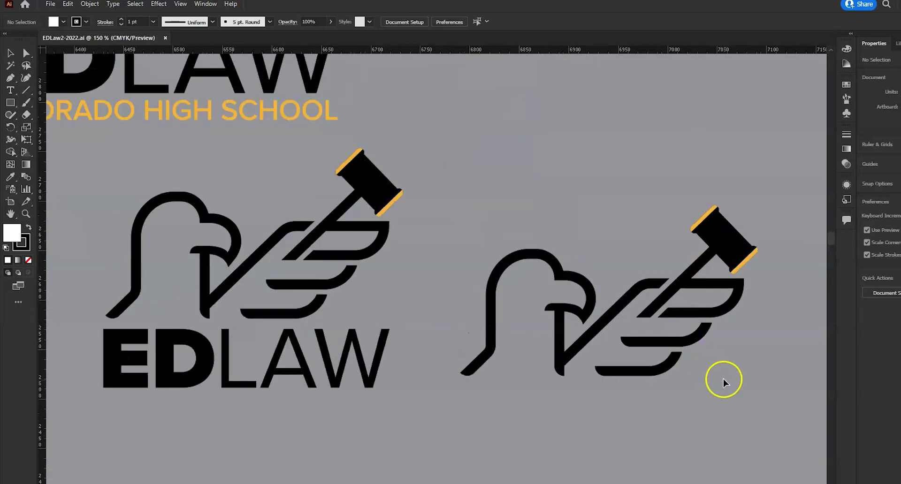
pyautogui.scroll(-4, 619, 379)
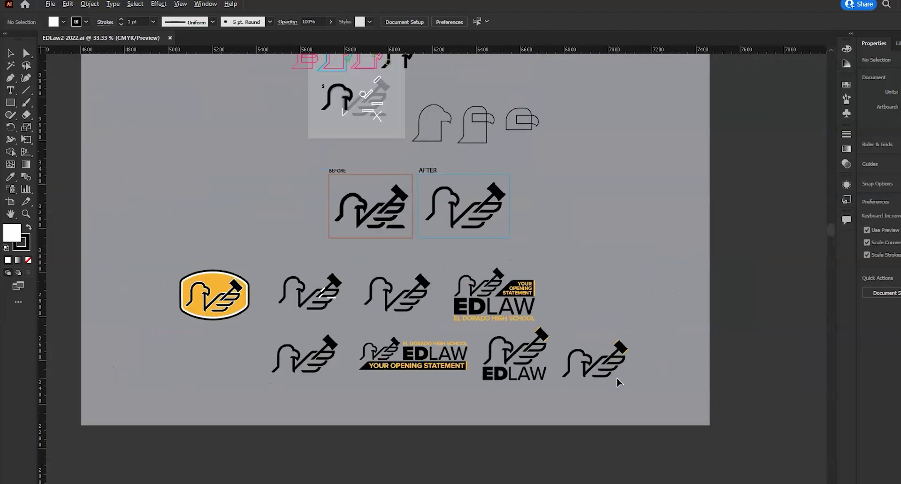
# - Review the FOR PRODUCTION artboards one by one, from the plain eagle mark to the layout with the tagline and school name
pyautogui.moveTo(409, 407); pyautogui.dragTo(513, 254)
pyautogui.moveTo(425, 364); pyautogui.dragTo(596, 117)
pyautogui.moveTo(459, 285); pyautogui.dragTo(639, 236)
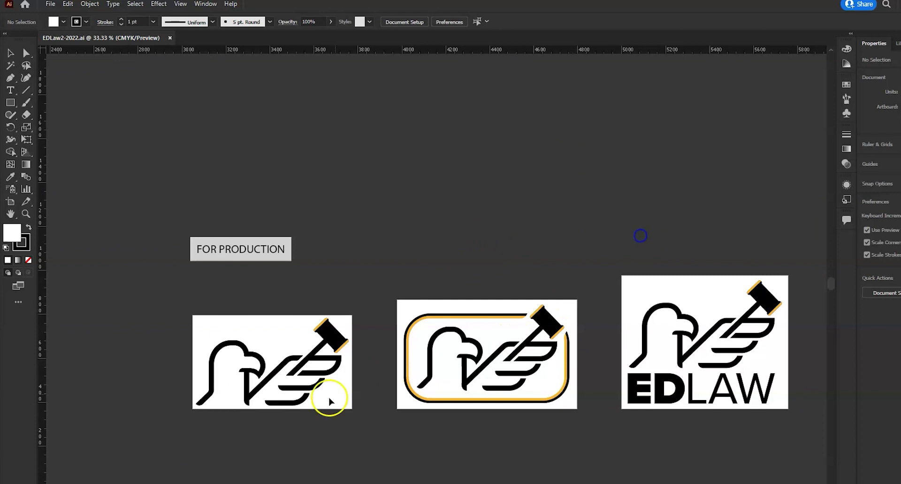
pyautogui.scroll(2, 274, 410)
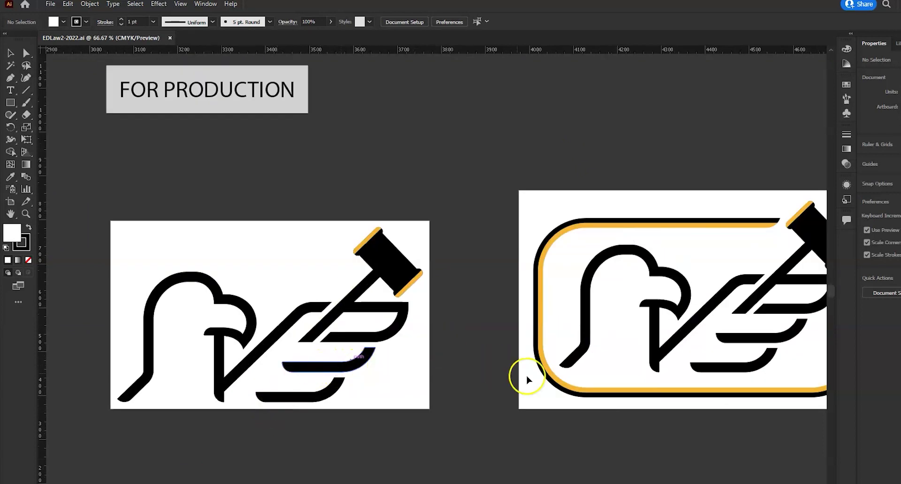
pyautogui.hscroll(4, 525, 376)
pyautogui.moveTo(665, 362); pyautogui.dragTo(555, 354)
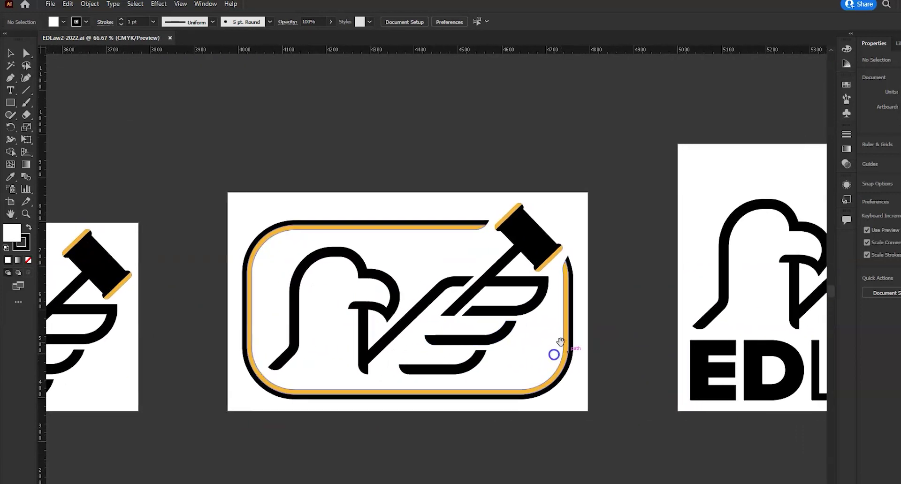
pyautogui.moveTo(668, 394); pyautogui.dragTo(318, 333)
pyautogui.hscroll(1, 318, 333)
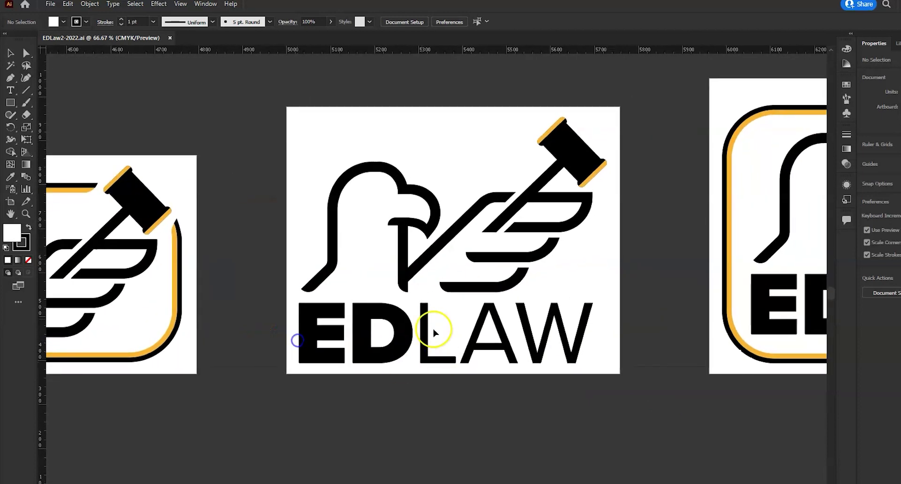
pyautogui.hscroll(6, 526, 322)
pyautogui.moveTo(526, 322); pyautogui.dragTo(255, 336)
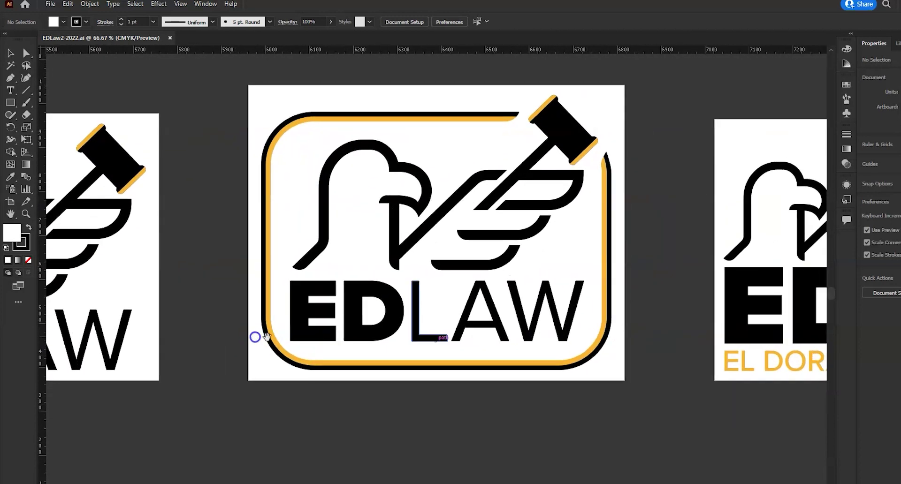
pyautogui.moveTo(718, 312); pyautogui.dragTo(230, 328)
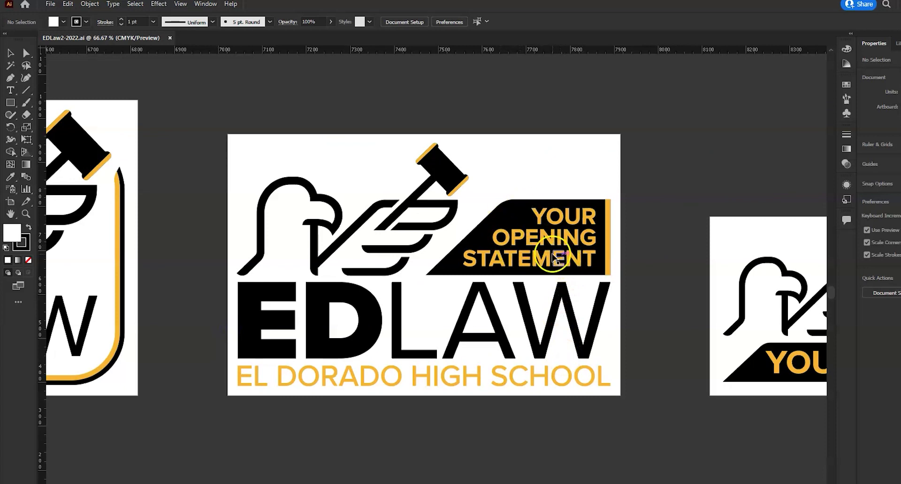
# - View the horizontal production logo and the artboard rows, and return to the first FOR PRODUCTION artboard with the plain eagle mark
pyautogui.scroll(-3, 570, 261)
pyautogui.hscroll(3, 587, 308)
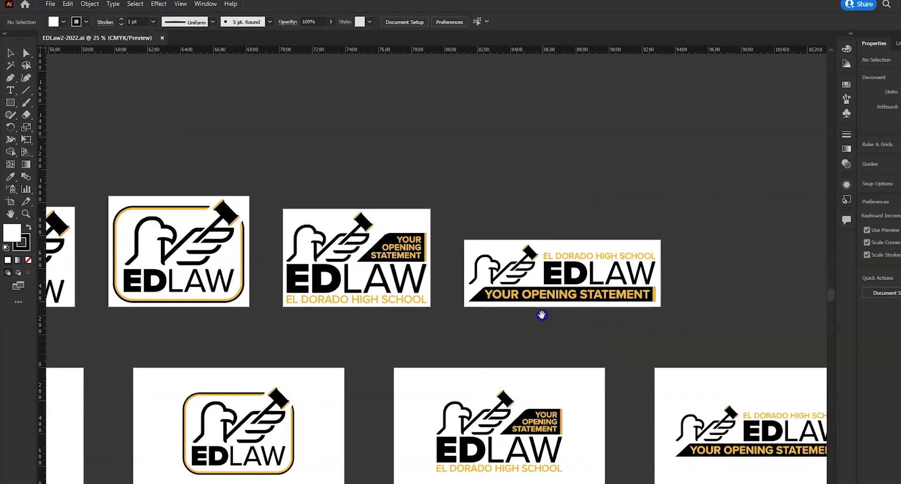
pyautogui.hscroll(-10, 563, 311)
pyautogui.scroll(1, 563, 312)
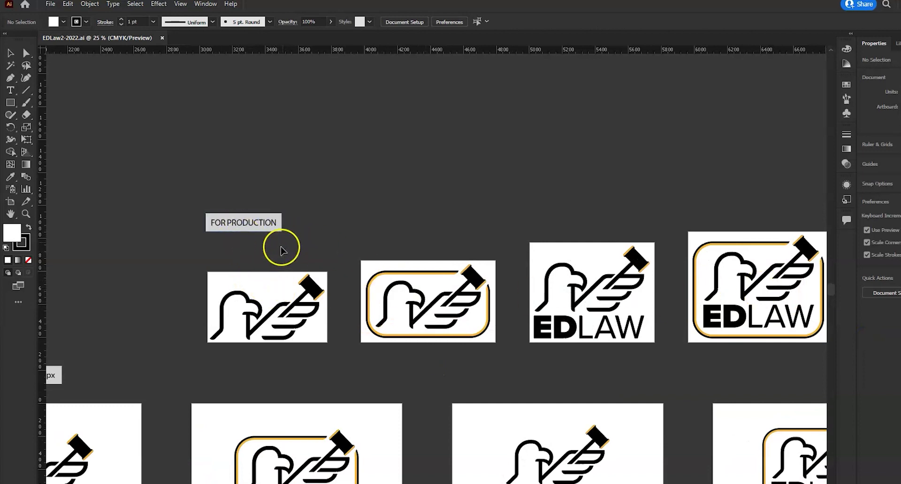
pyautogui.scroll(1, 282, 249)
pyautogui.scroll(3, 287, 268)
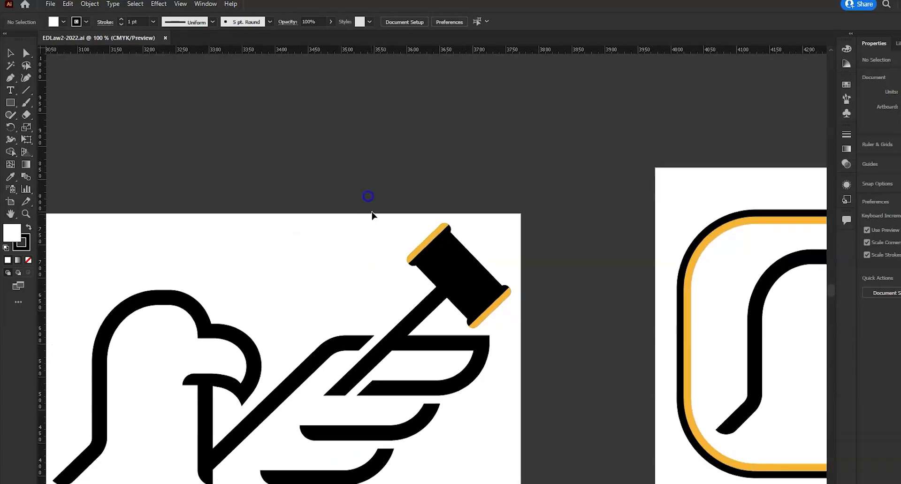
pyautogui.scroll(-1, 370, 206)
pyautogui.click(326, 255)
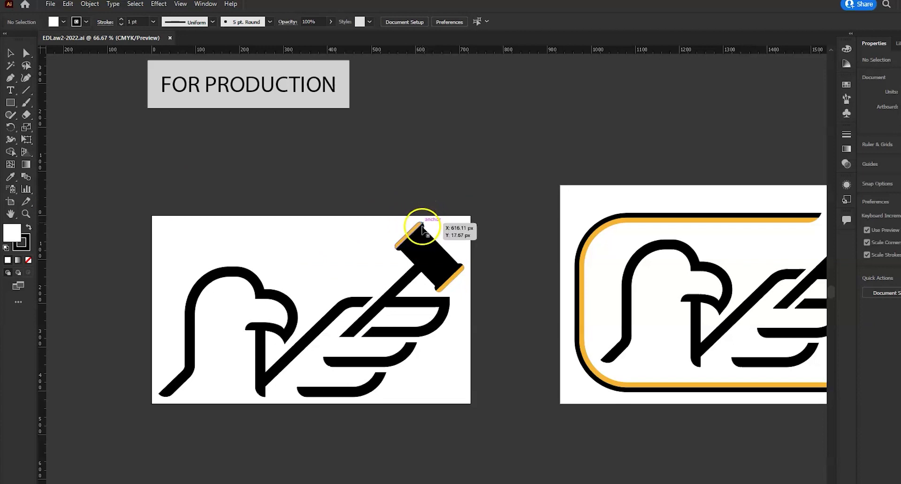
# - Examine the plain eagle mark in the FOR PRODUCTION row and compare it with the framed and ED LAW versions
pyautogui.click(425, 247)
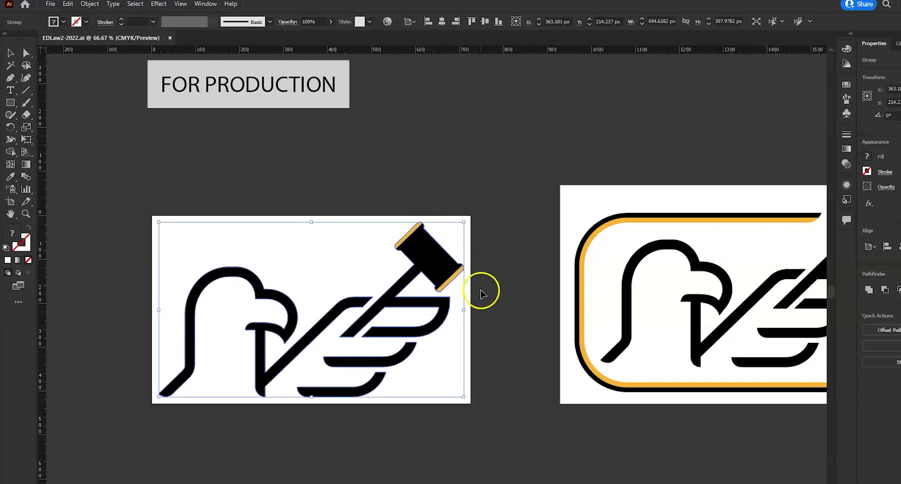
pyautogui.scroll(-2, 504, 300)
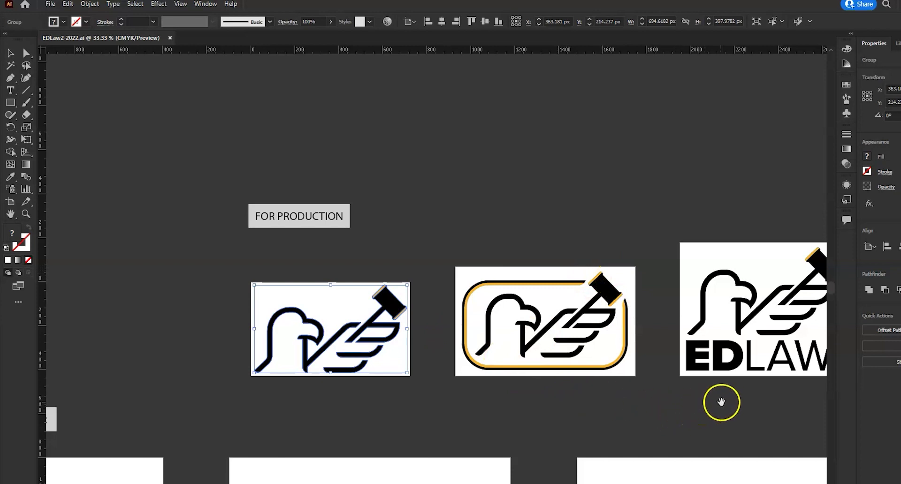
pyautogui.hscroll(10, 688, 407)
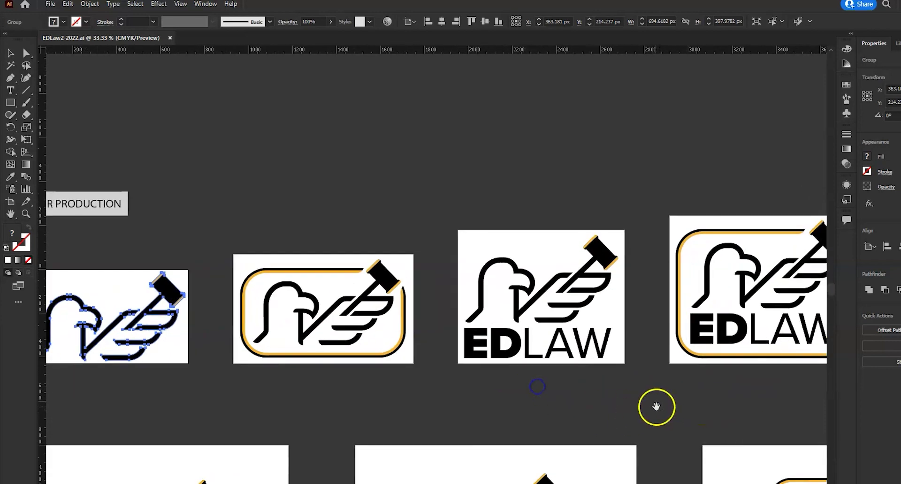
pyautogui.hscroll(8, 593, 389)
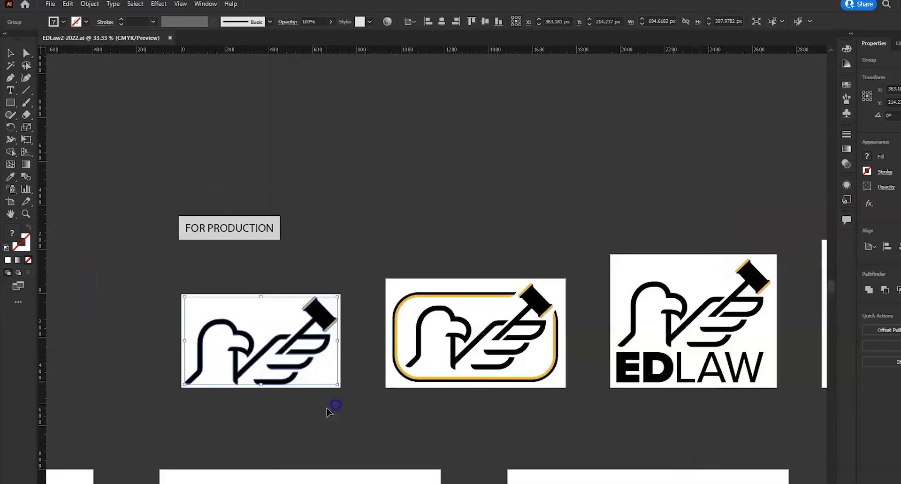
pyautogui.click(328, 413)
# - Move the "FOR PRESENTATION - 1280x768px" label above the ED LAW Logo Presentation title artboard, aligned with its left edge
pyautogui.scroll(-2, 333, 422)
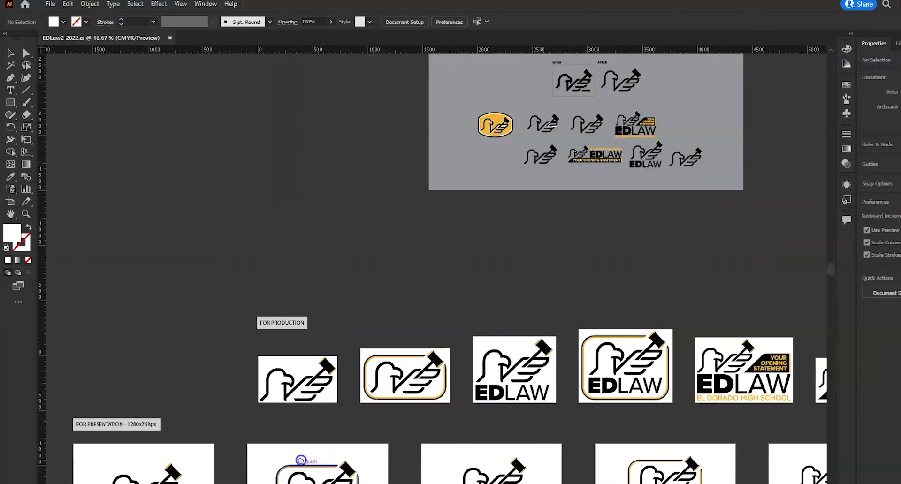
pyautogui.moveTo(301, 459); pyautogui.dragTo(387, 335)
pyautogui.moveTo(117, 285); pyautogui.dragTo(406, 254)
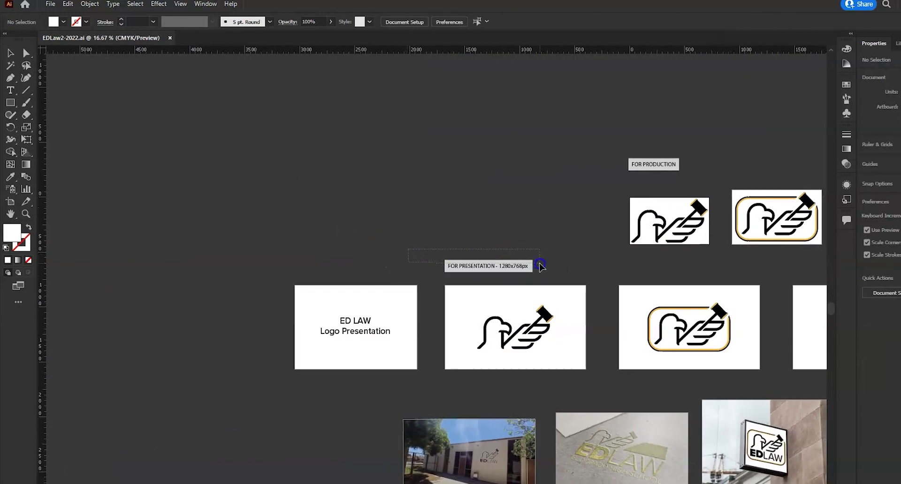
pyautogui.moveTo(521, 270); pyautogui.dragTo(364, 274)
pyautogui.scroll(2, 341, 320)
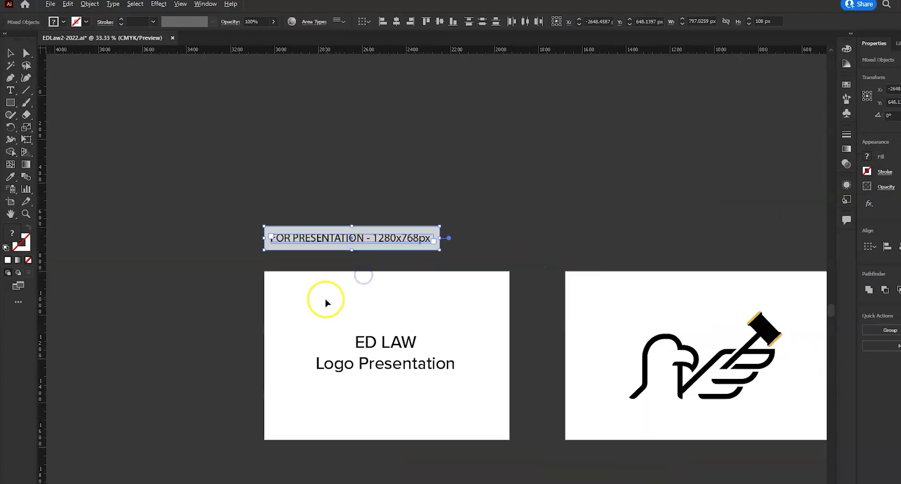
pyautogui.click(535, 237)
# - Examine the ED LAW Logo Presentation title artboard that starts the presentation row
pyautogui.moveTo(511, 291); pyautogui.dragTo(480, 251)
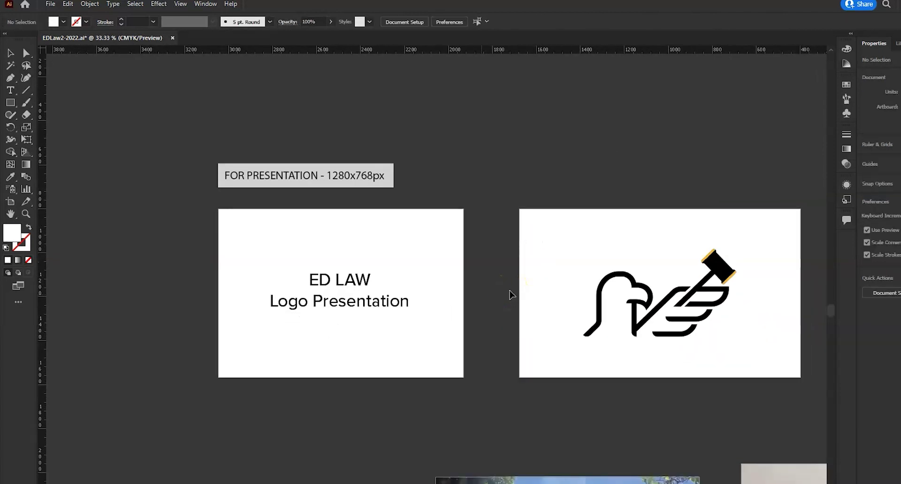
pyautogui.scroll(2, 537, 311)
pyautogui.moveTo(437, 315); pyautogui.dragTo(629, 316)
pyautogui.scroll(-1, 620, 325)
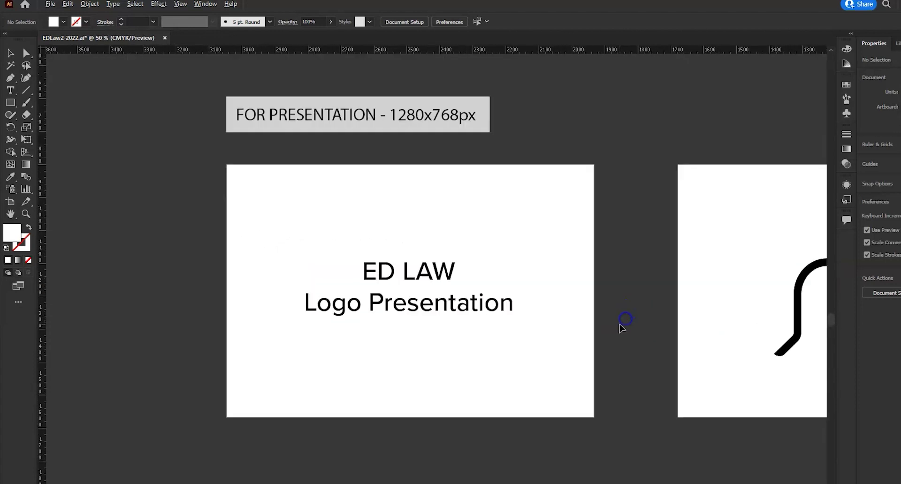
pyautogui.scroll(-1, 620, 325)
# - Review the presentation artboards that show the plain eagle mark, the framed mark and the ED LAW layouts
pyautogui.moveTo(661, 233); pyautogui.dragTo(217, 435)
pyautogui.moveTo(537, 314); pyautogui.dragTo(482, 269)
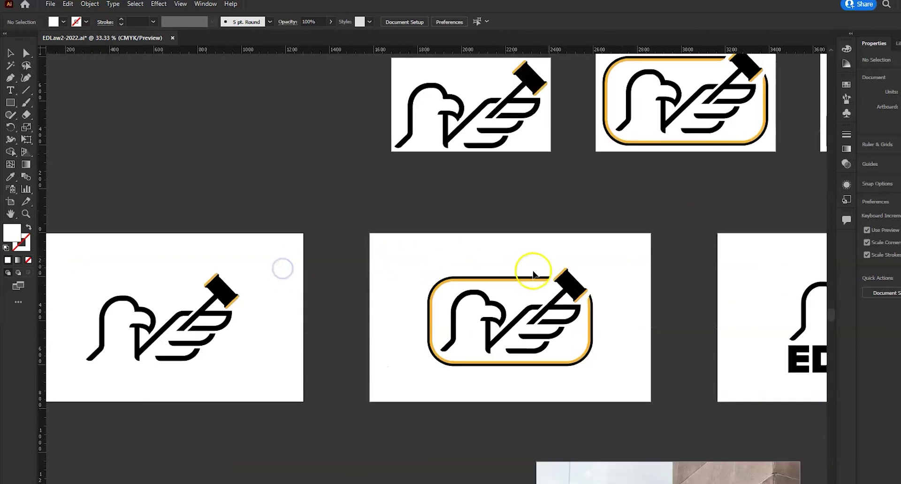
pyautogui.moveTo(640, 268); pyautogui.dragTo(835, 261)
pyautogui.moveTo(234, 231); pyautogui.dragTo(363, 255)
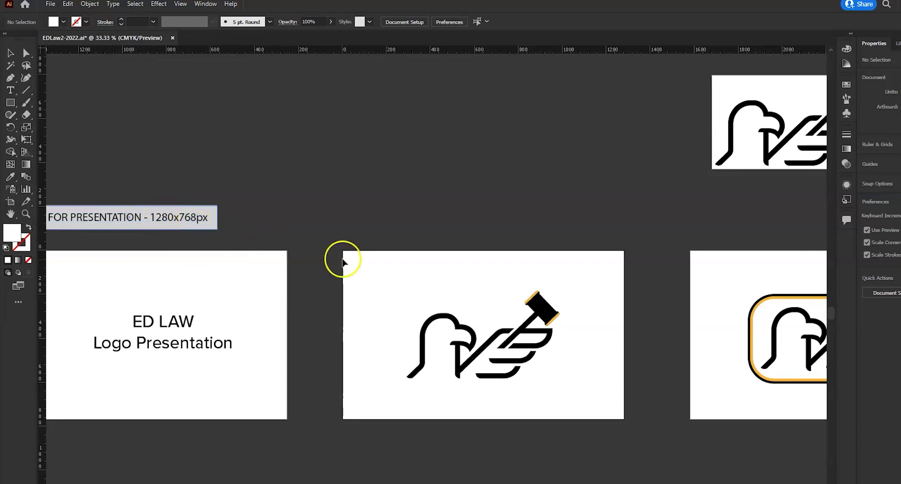
pyautogui.moveTo(612, 301); pyautogui.dragTo(383, 283)
pyautogui.moveTo(755, 279); pyautogui.dragTo(356, 281)
pyautogui.hscroll(20, 558, 278)
pyautogui.moveTo(594, 273); pyautogui.dragTo(653, 258)
pyautogui.hscroll(-11, 391, 255)
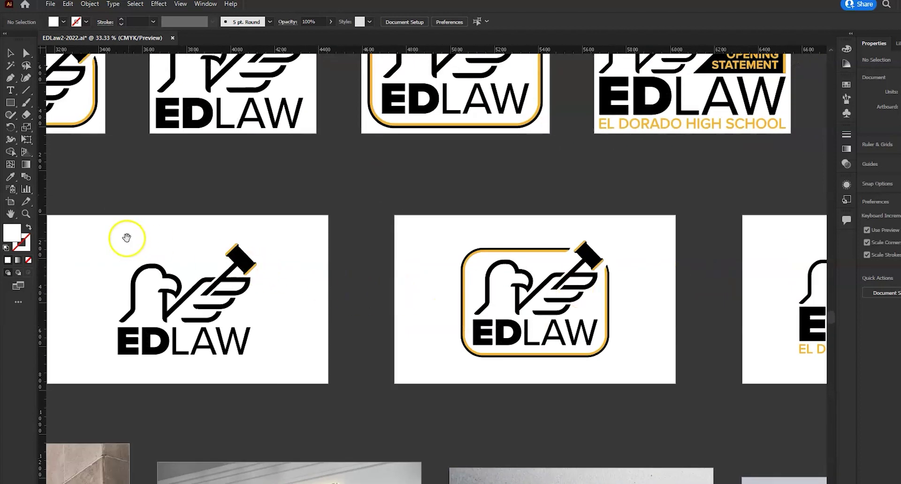
pyautogui.moveTo(102, 242); pyautogui.dragTo(529, 201)
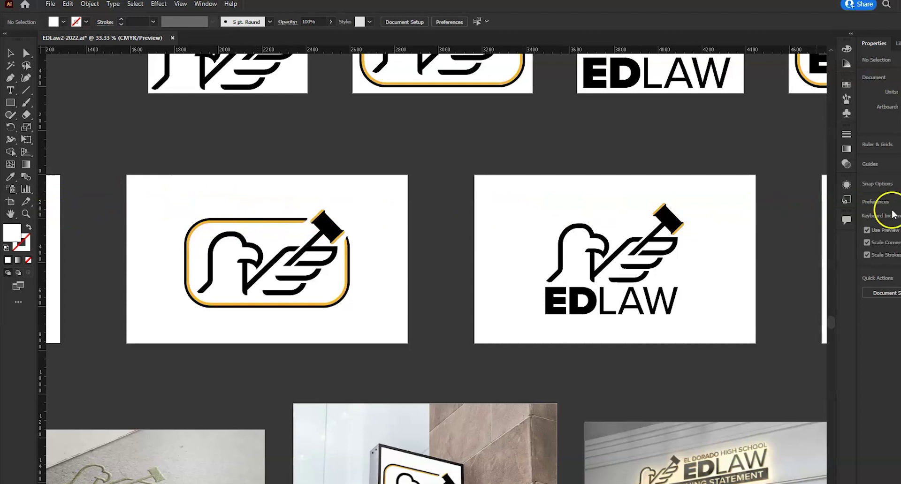
# - Inspect the mockup of the ED LAW logo on the school building's exterior wall up close
pyautogui.scroll(-1, 223, 320)
pyautogui.moveTo(129, 360); pyautogui.dragTo(591, 238)
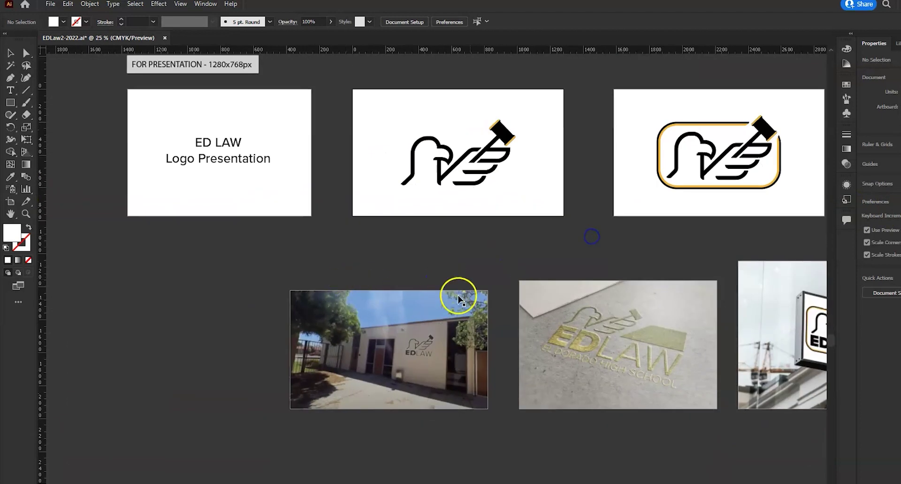
pyautogui.scroll(2, 478, 333)
pyautogui.moveTo(344, 327); pyautogui.dragTo(442, 270)
pyautogui.scroll(1, 447, 277)
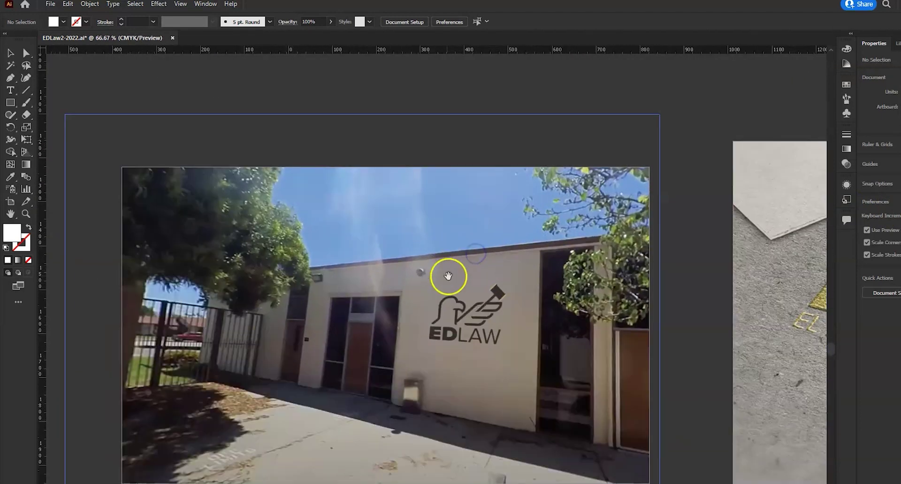
pyautogui.moveTo(507, 288); pyautogui.dragTo(472, 258)
pyautogui.scroll(-1, 471, 259)
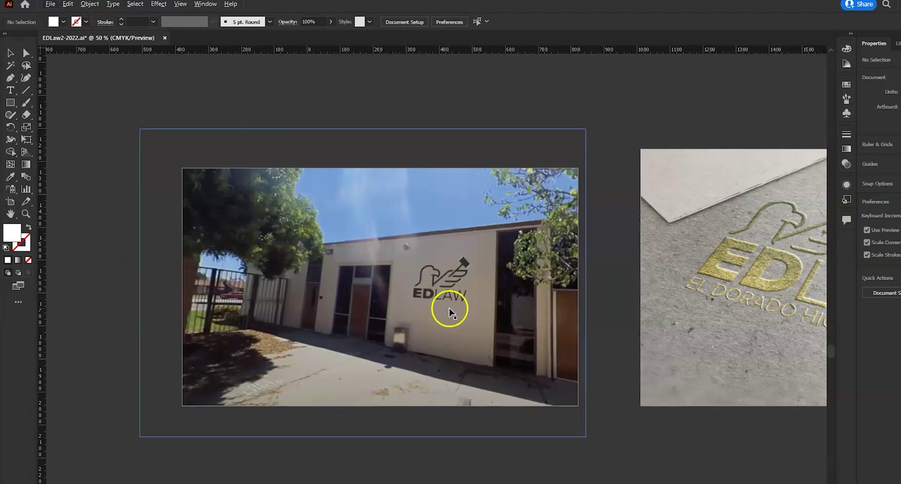
pyautogui.scroll(3, 441, 284)
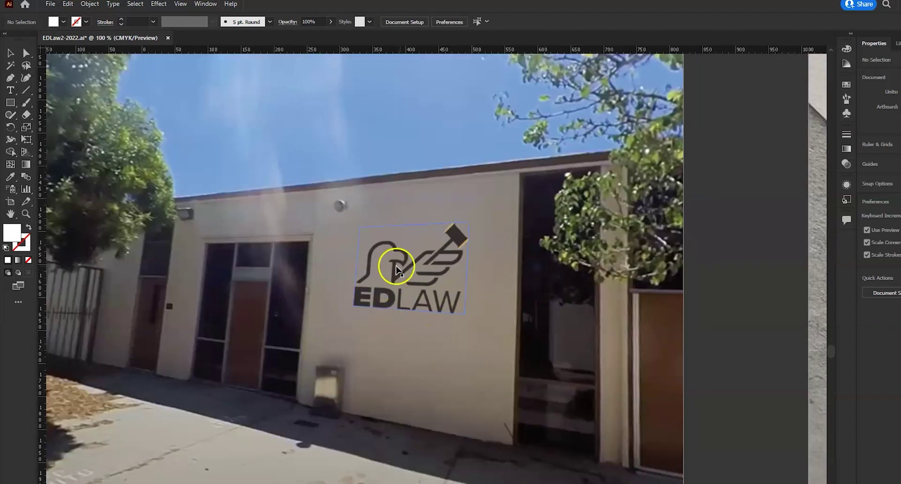
pyautogui.scroll(-4, 412, 297)
# - Review the remaining mockups in order: gold print, hanging sign, lit storefront, embossed metal, T-shirts and vans
pyautogui.moveTo(728, 411); pyautogui.dragTo(402, 386)
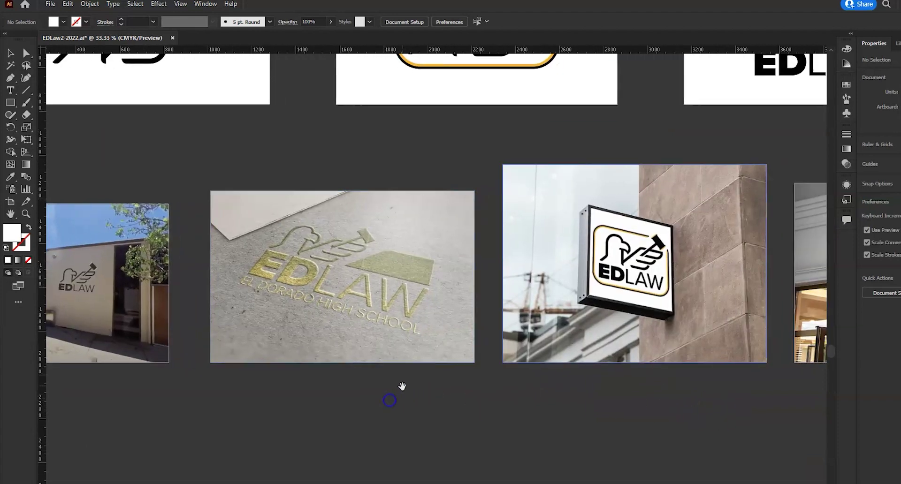
pyautogui.hscroll(6, 389, 287)
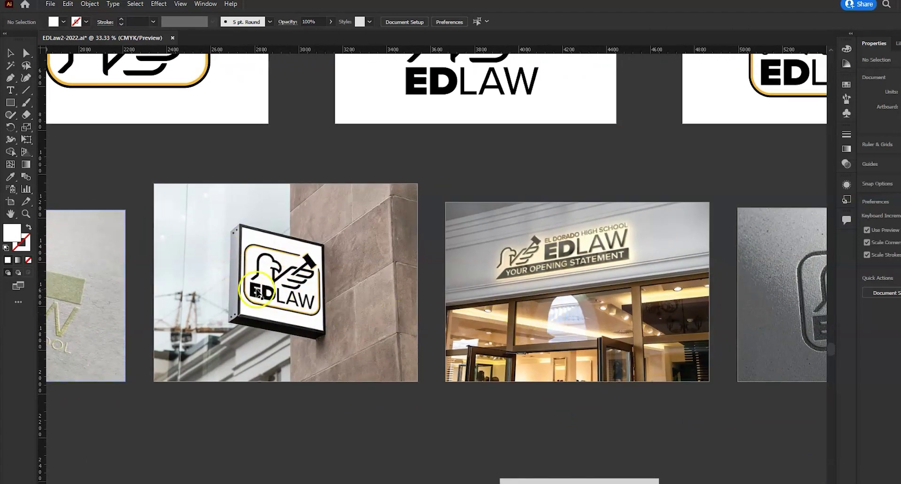
pyautogui.hscroll(5, 590, 280)
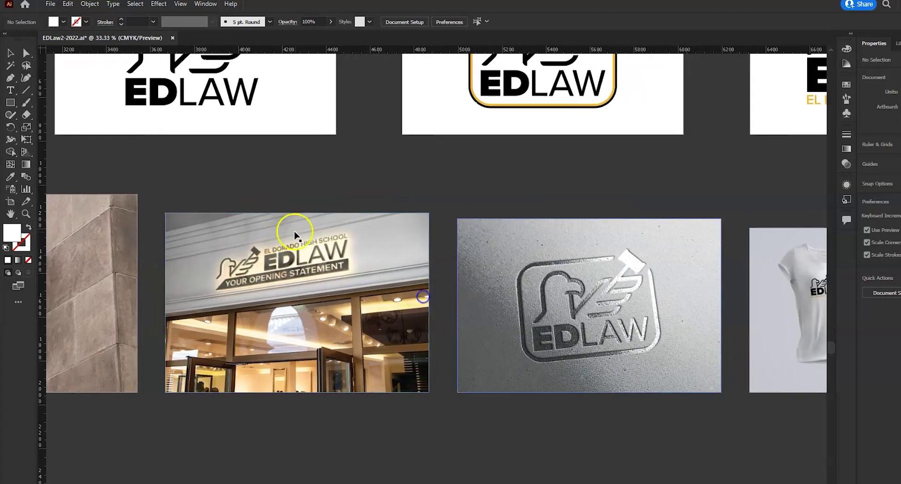
pyautogui.hscroll(4, 473, 296)
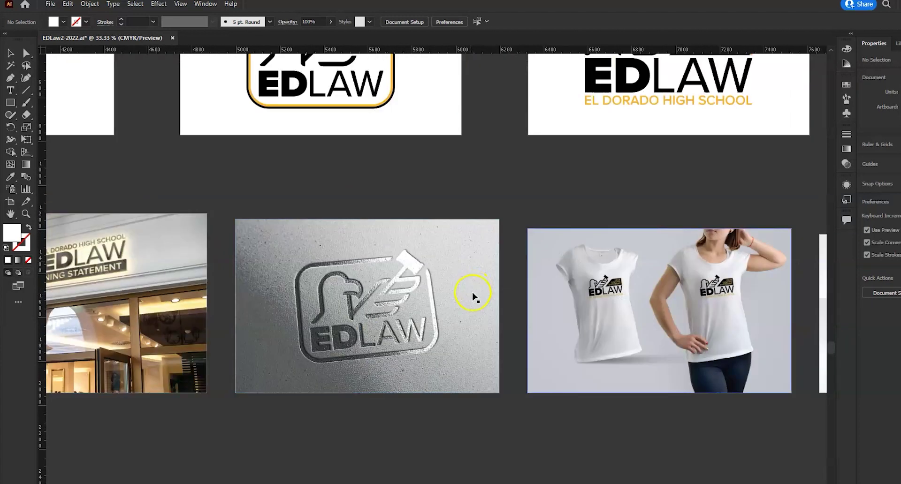
pyautogui.hscroll(5, 649, 344)
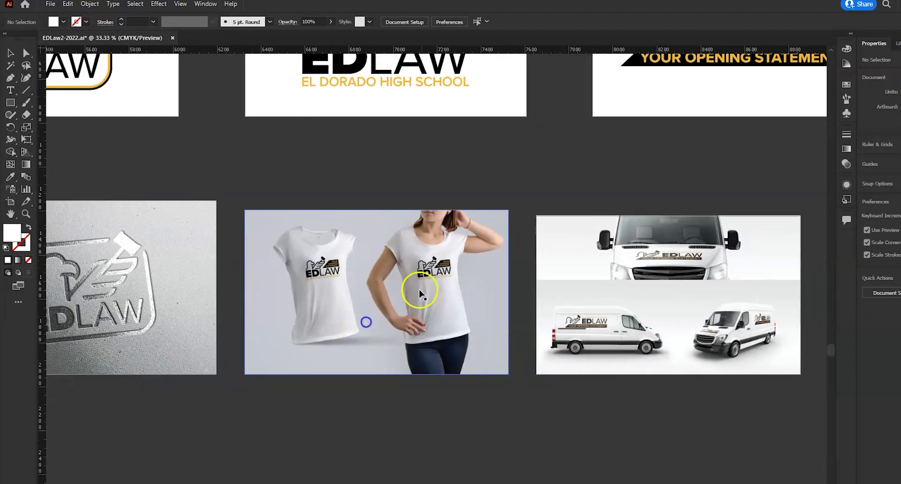
pyautogui.hscroll(3, 519, 337)
pyautogui.scroll(1, 478, 295)
pyautogui.hscroll(2, 530, 321)
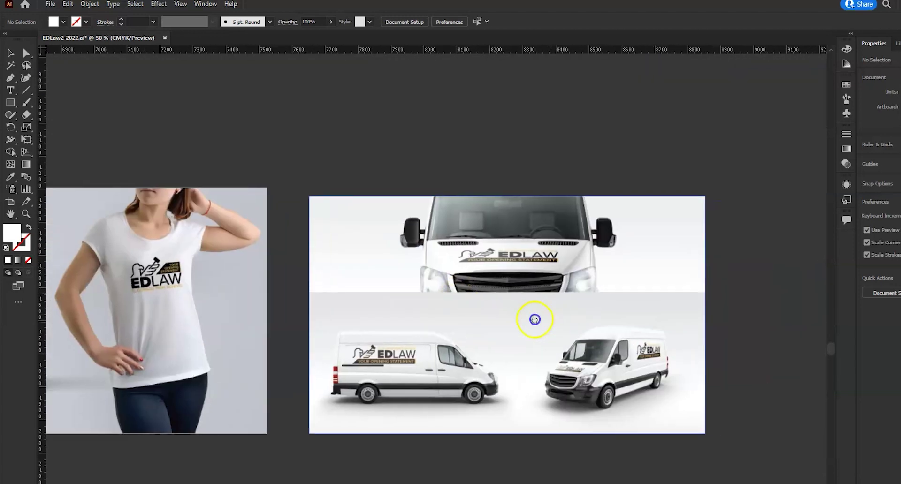
# - Survey the production, presentation and mockup rows together, down to the FOR PORTFOLIO label
pyautogui.scroll(-1, 408, 344)
pyautogui.scroll(-2, 348, 344)
pyautogui.hscroll(-5, 342, 346)
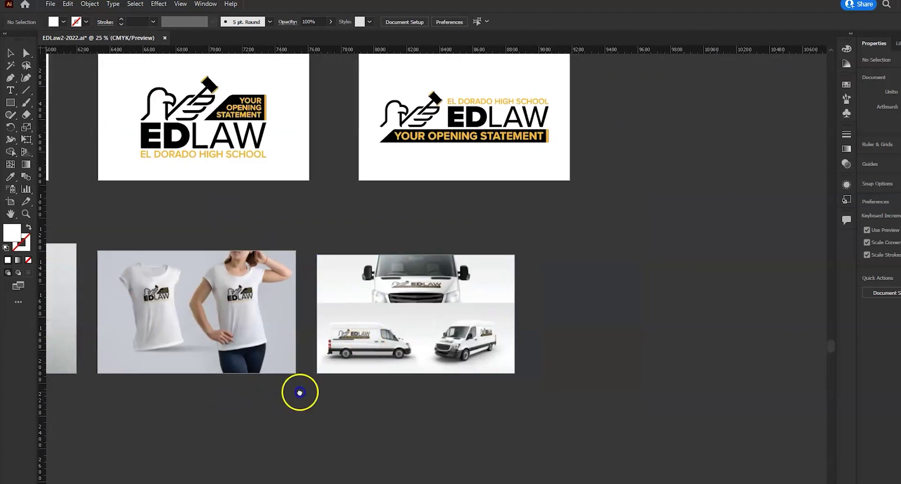
pyautogui.scroll(-1, 393, 363)
pyautogui.moveTo(275, 371); pyautogui.dragTo(431, 407)
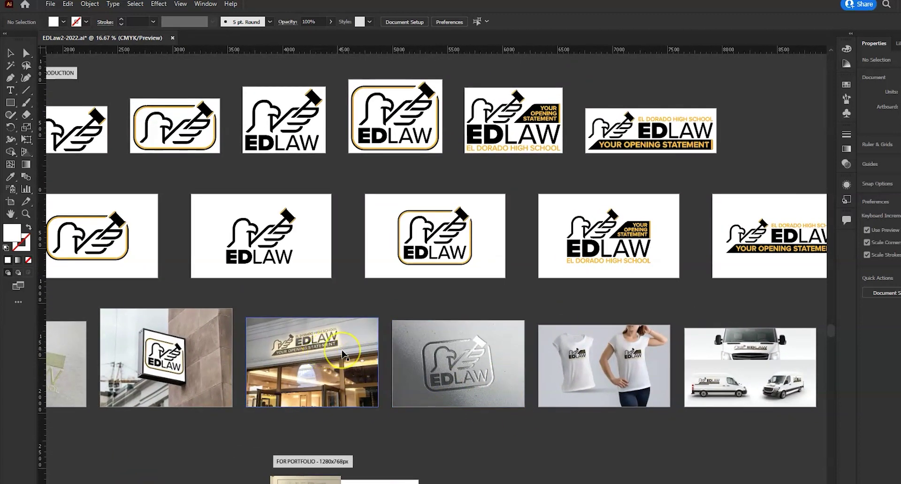
# - Examine the FOR PORTFOLIO artboard that pairs the sketchbook page with the finished logos
pyautogui.scroll(3, 330, 434)
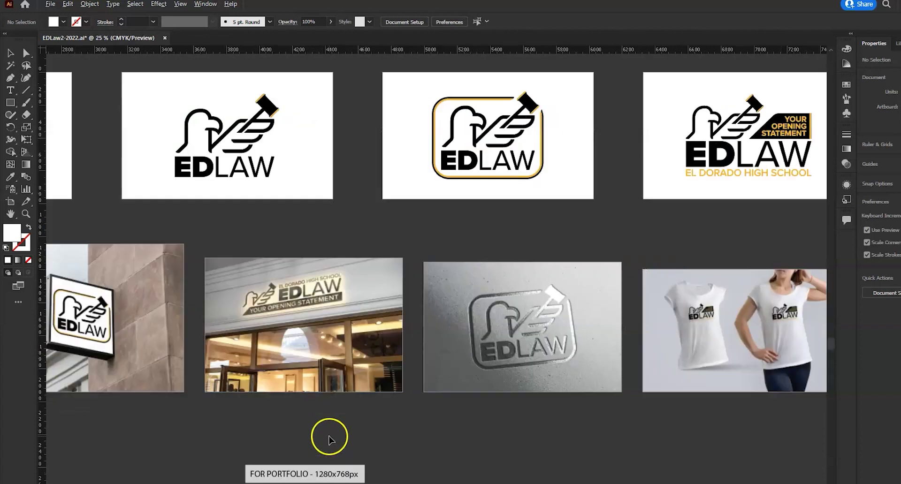
pyautogui.moveTo(333, 437); pyautogui.dragTo(390, 240)
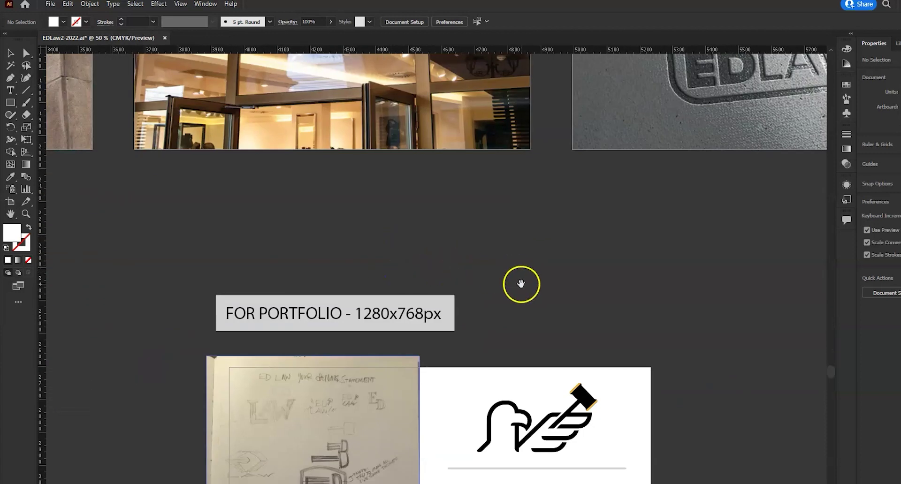
pyautogui.moveTo(521, 284); pyautogui.dragTo(555, 147)
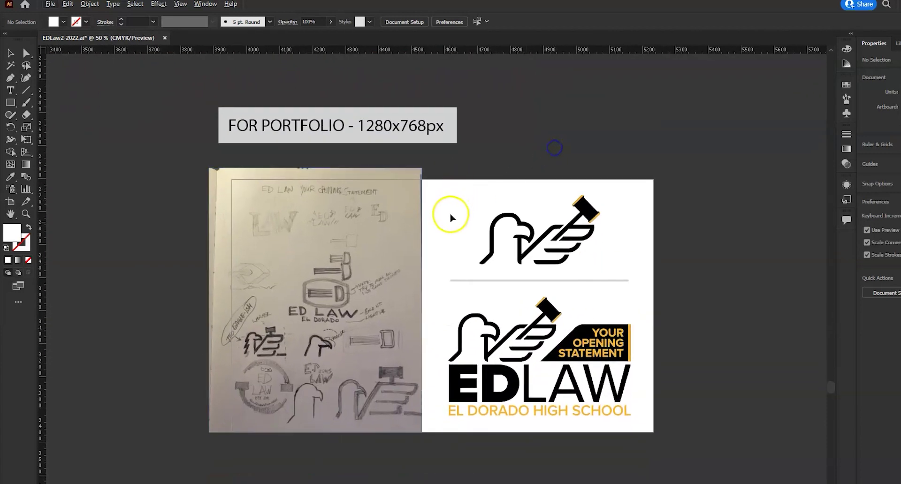
pyautogui.scroll(1, 435, 277)
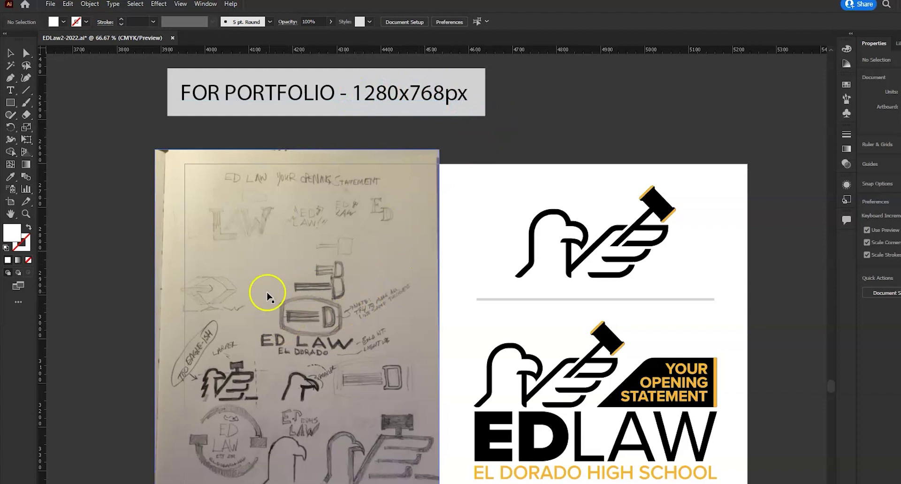
# - Shift the sketchbook photo on the portfolio artboard slightly right and down, to about X 285 px, Y 384 px
pyautogui.moveTo(272, 244)
pyautogui.mouseDown()
pyautogui.moveTo(211, 229)
pyautogui.moveTo(306, 282)
pyautogui.moveTo(335, 282)
pyautogui.mouseUp()
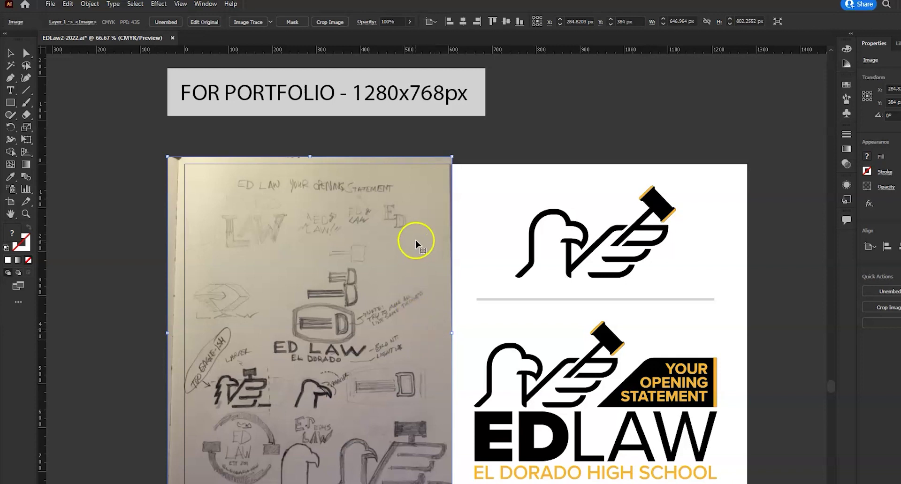
pyautogui.click(508, 192)
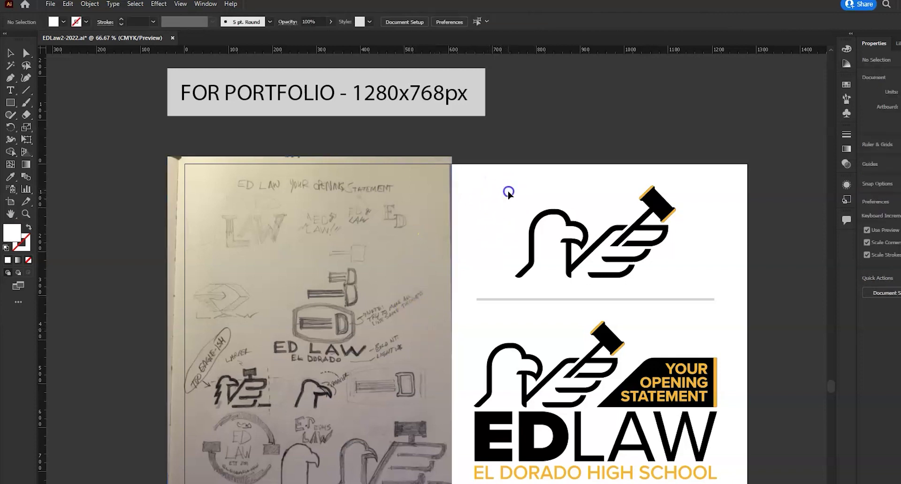
pyautogui.click(498, 328)
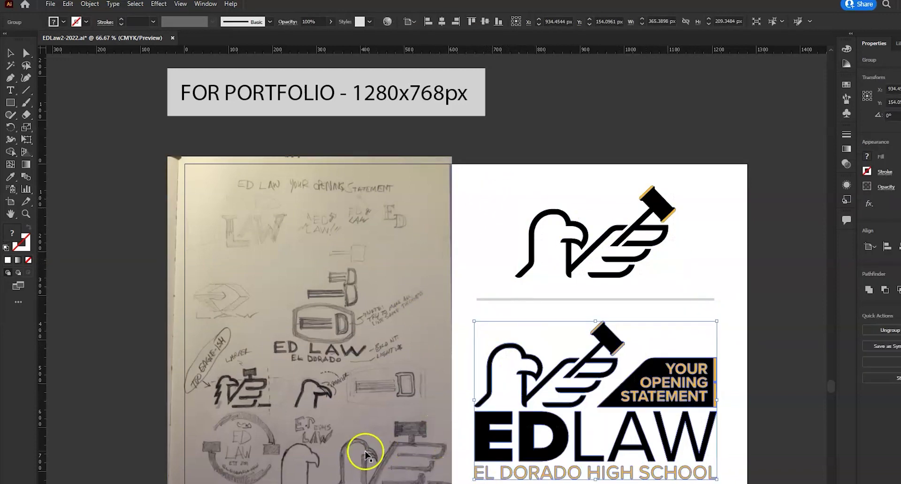
pyautogui.click(93, 264)
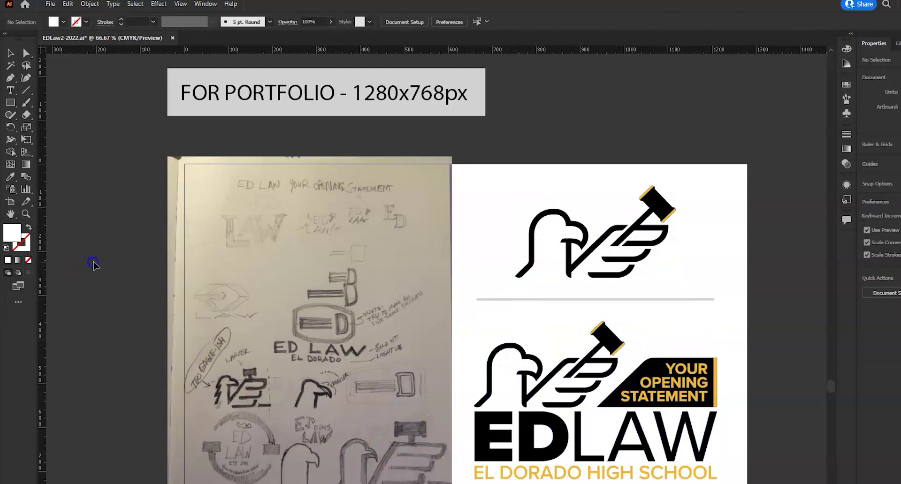
# - View the whole portfolio artboard together with the mockup and presentation rows above it
pyautogui.scroll(-2, 97, 275)
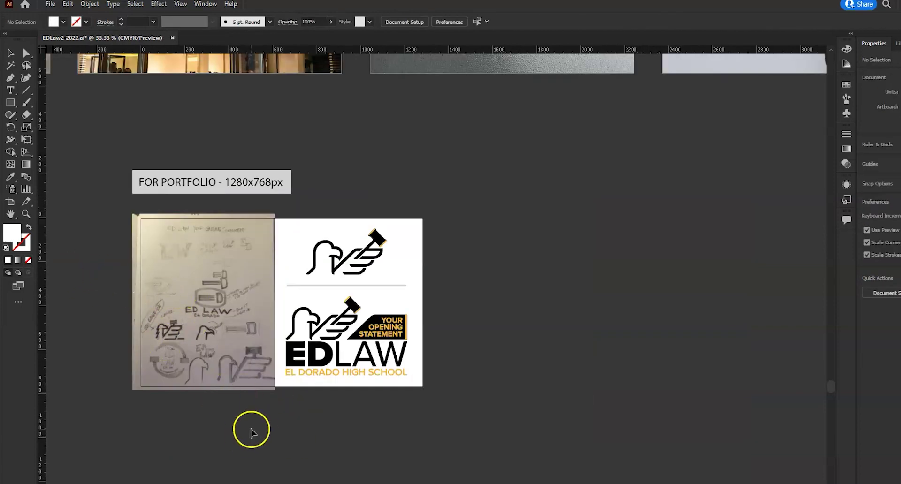
pyautogui.click(236, 443)
pyautogui.moveTo(236, 443); pyautogui.dragTo(372, 471)
pyautogui.moveTo(342, 394); pyautogui.dragTo(335, 394)
pyautogui.click(358, 447)
pyautogui.scroll(-2, 372, 425)
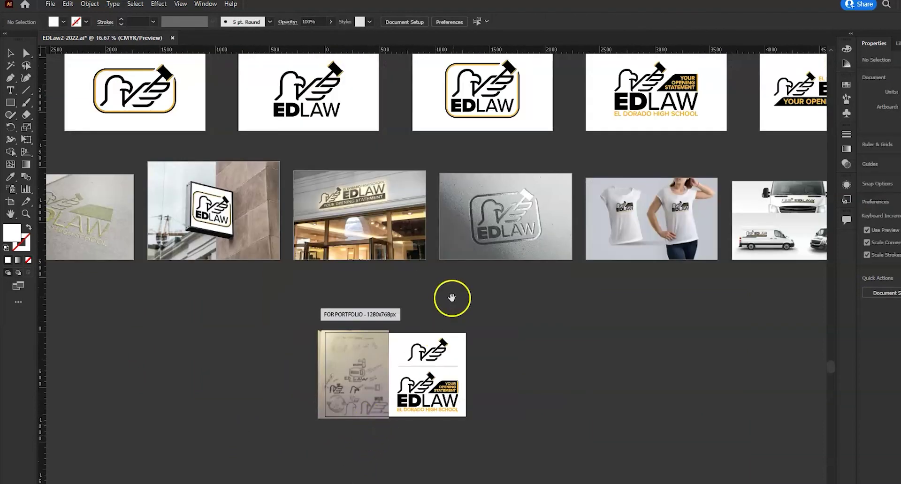
# - Survey the whole document, from the tall development artboard down to the production, presentation, mockup and portfolio rows
pyautogui.scroll(-2, 471, 325)
pyautogui.moveTo(474, 218); pyautogui.dragTo(488, 327)
pyautogui.scroll(-2, 489, 326)
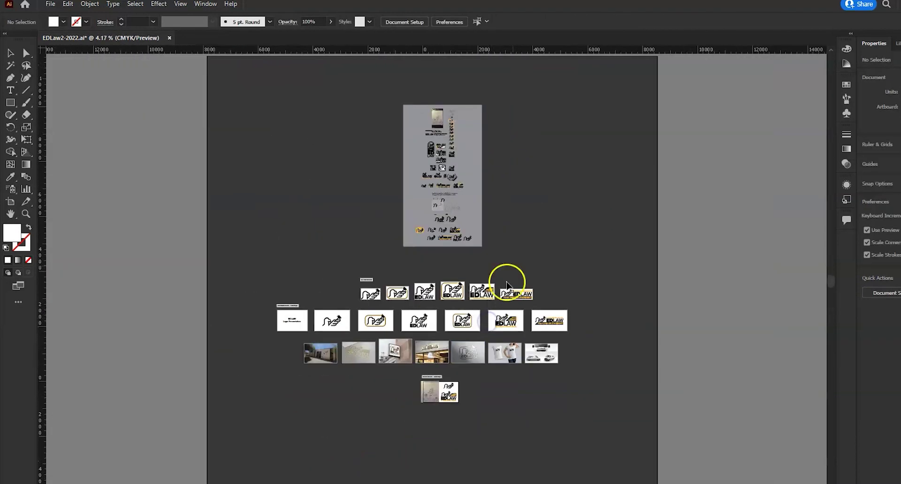
pyautogui.moveTo(541, 210)
pyautogui.mouseDown()
pyautogui.moveTo(541, 233)
pyautogui.moveTo(547, 221)
pyautogui.mouseUp()
pyautogui.hotkey('ctrl', '+')
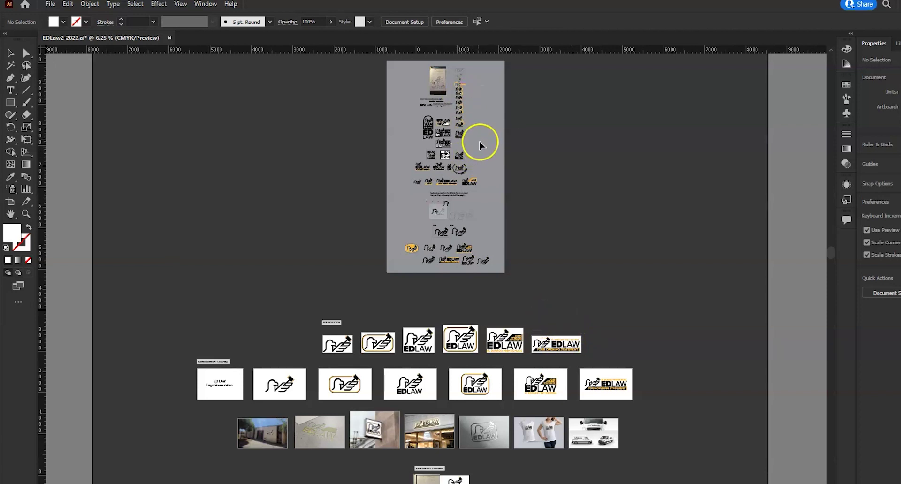
# - Examine the early eagle-and-gavel vector revisions beside the sketchbook photo, including the line weight, spacing and wing design notes
pyautogui.scroll(6, 474, 67)
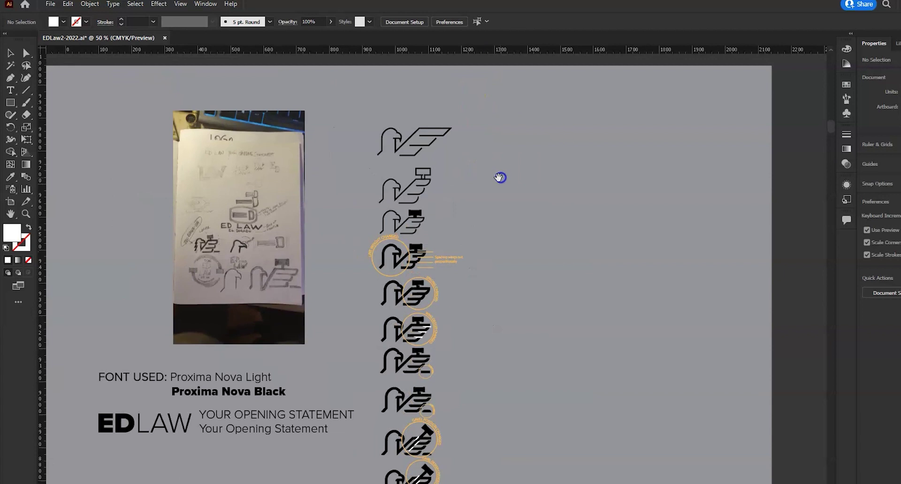
pyautogui.scroll(3, 428, 297)
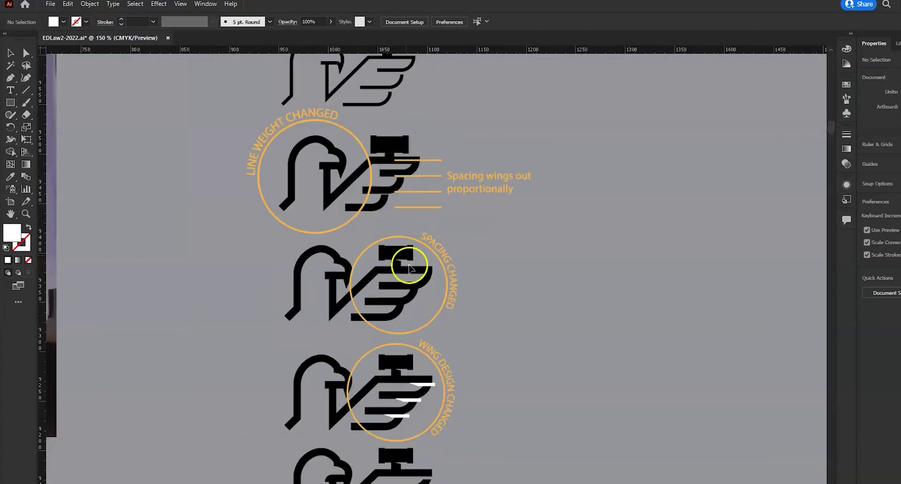
pyautogui.scroll(-2, 300, 296)
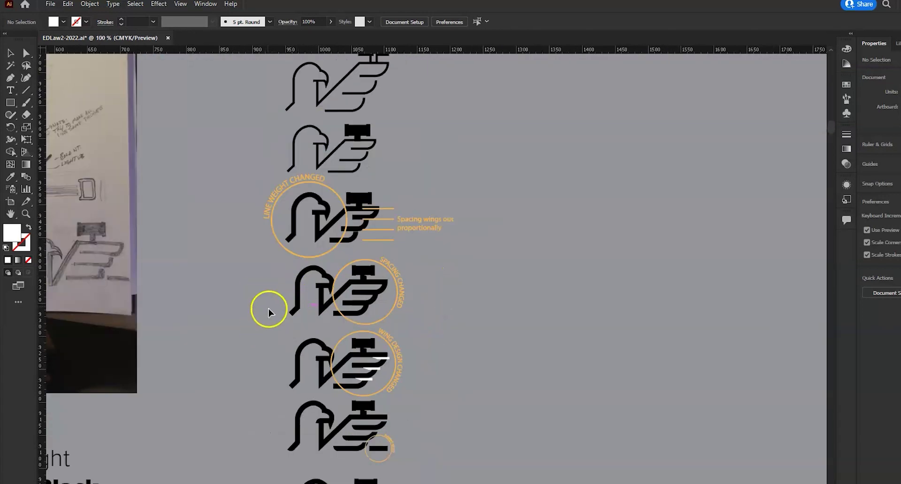
pyautogui.moveTo(392, 150); pyautogui.dragTo(418, 211)
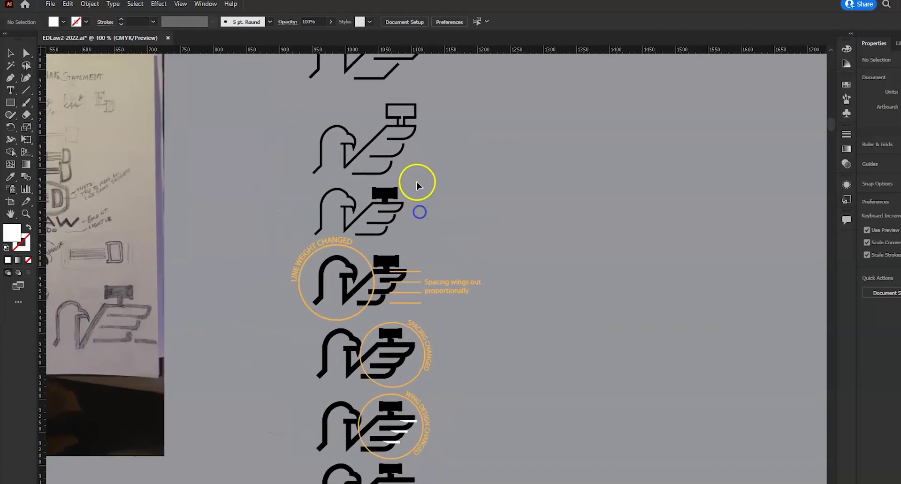
pyautogui.scroll(2, 287, 227)
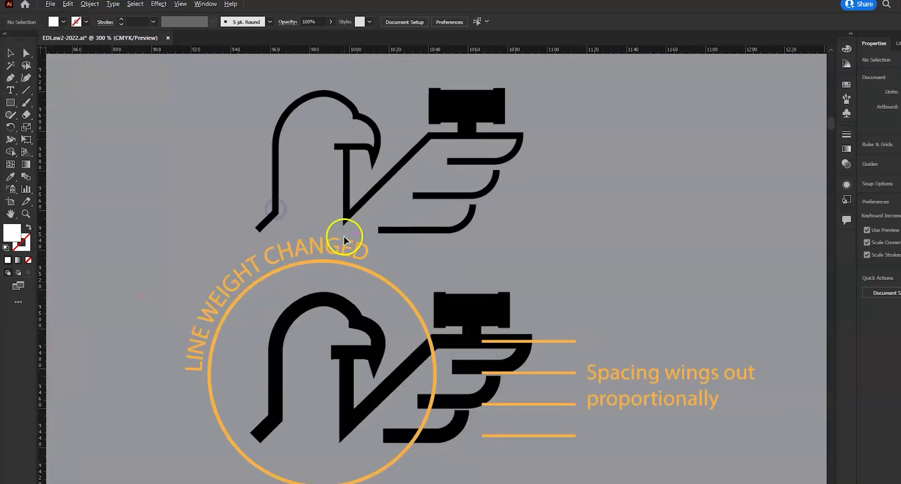
pyautogui.scroll(-3, 462, 282)
pyautogui.moveTo(499, 238); pyautogui.dragTo(410, 274)
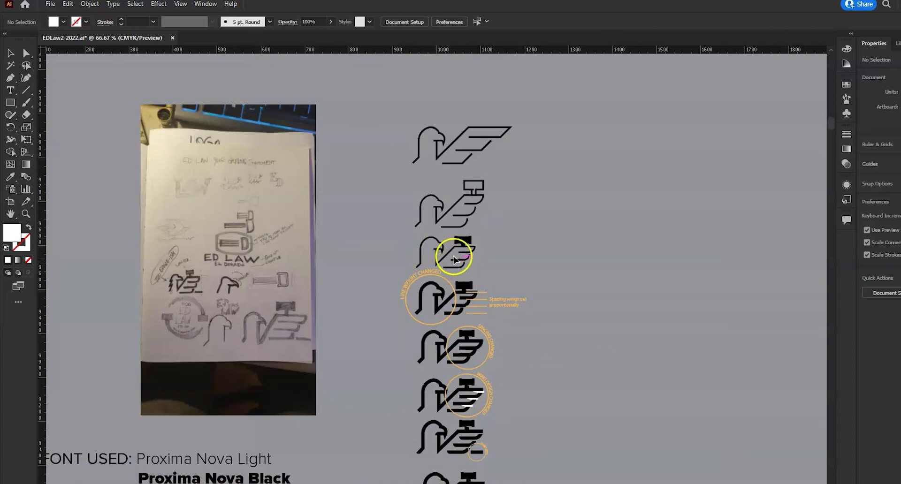
# - Follow the revision column down through the gavel position, gavel design and width changes
pyautogui.moveTo(519, 355); pyautogui.dragTo(447, 259)
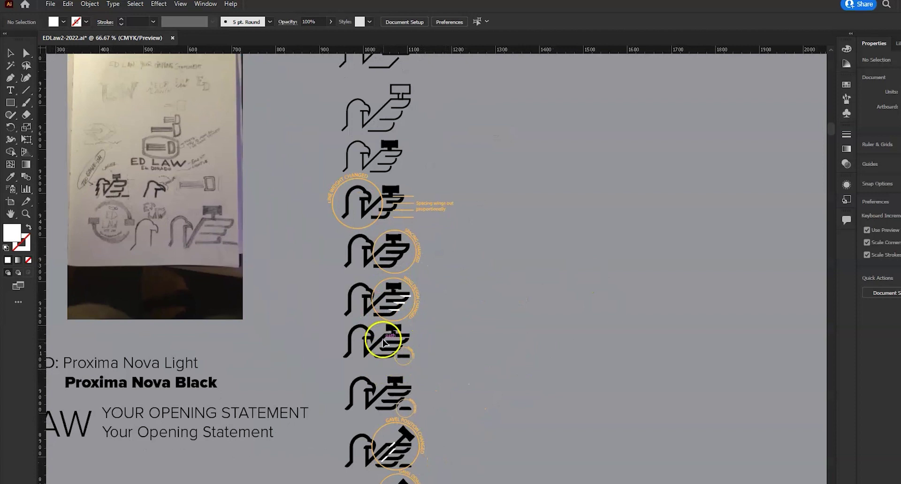
pyautogui.click(481, 300)
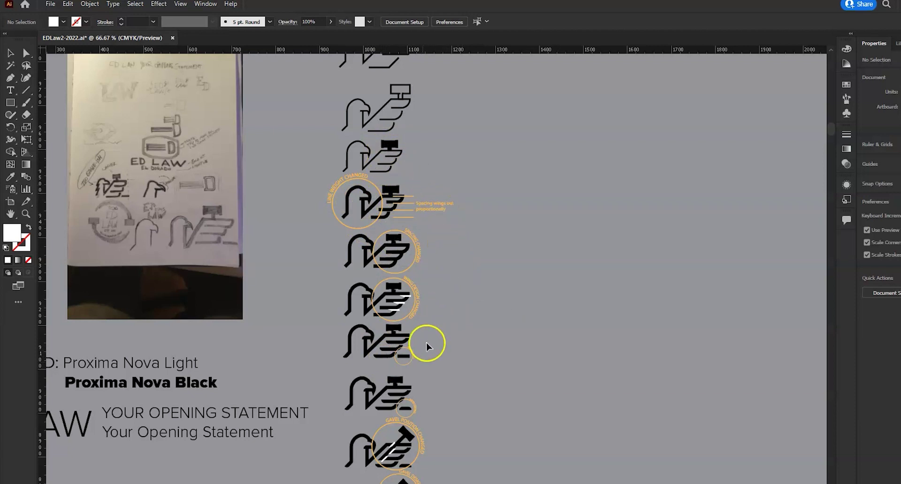
pyautogui.moveTo(450, 459); pyautogui.dragTo(494, 274)
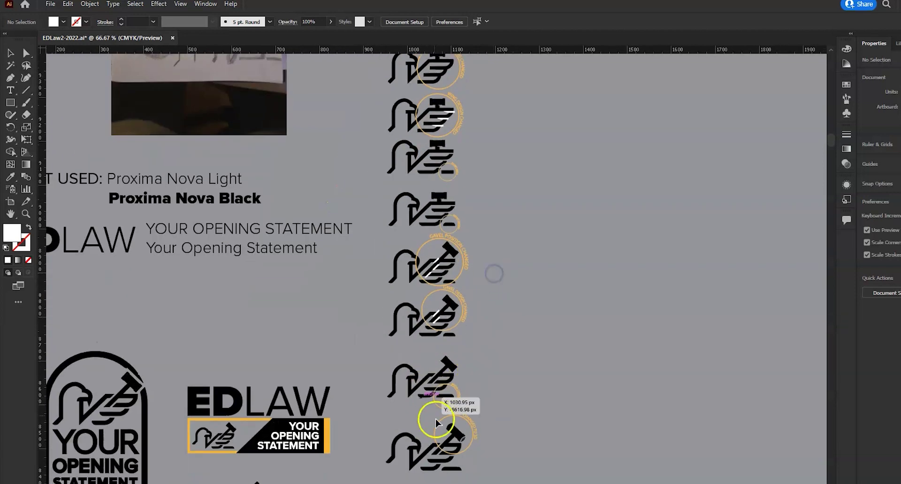
pyautogui.scroll(4, 425, 378)
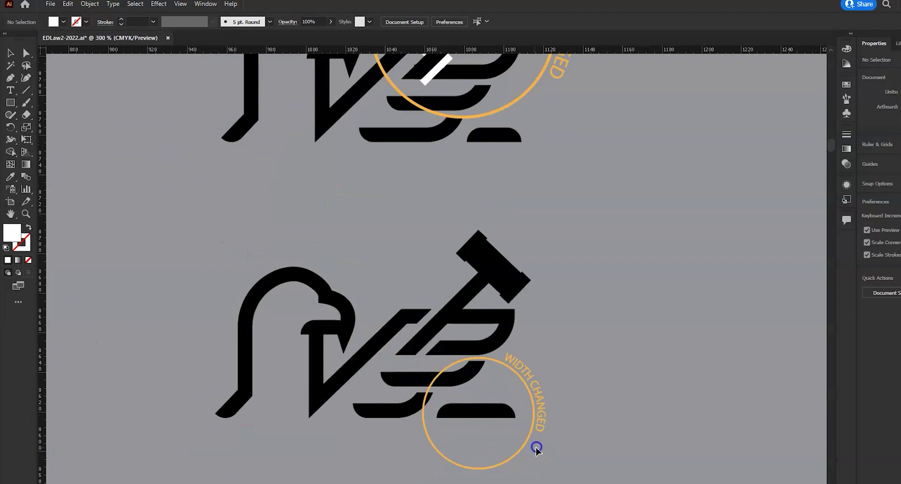
pyautogui.scroll(-3, 517, 439)
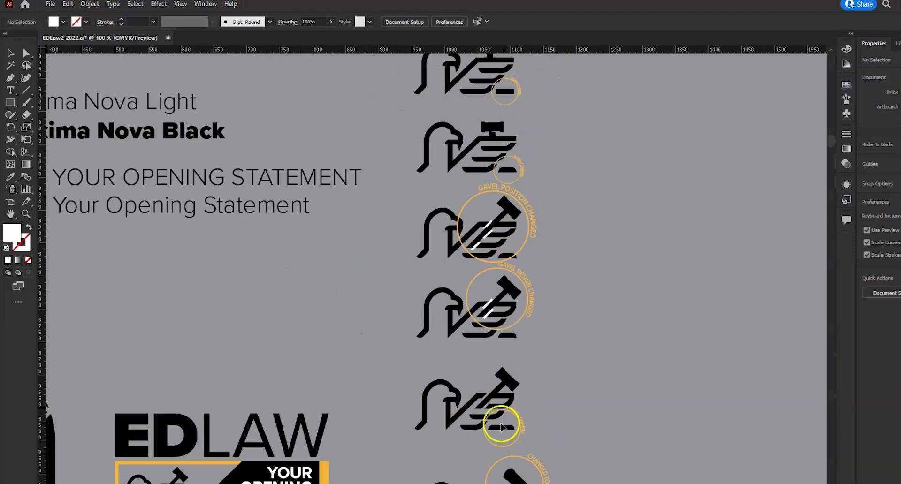
# - View the sketchbook photo, font samples and full column of logo revisions together on the development artboard
pyautogui.scroll(-1, 521, 403)
pyautogui.moveTo(579, 241); pyautogui.dragTo(584, 370)
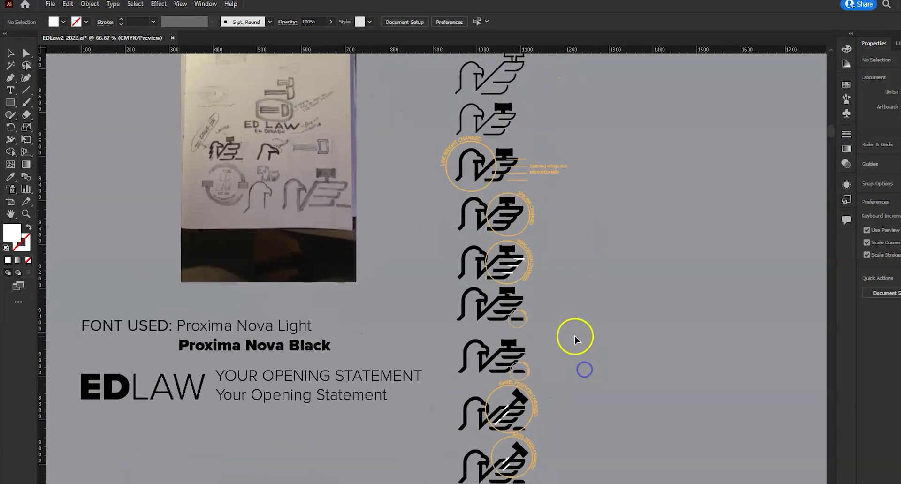
pyautogui.scroll(-2, 567, 305)
pyautogui.scroll(-2, 565, 234)
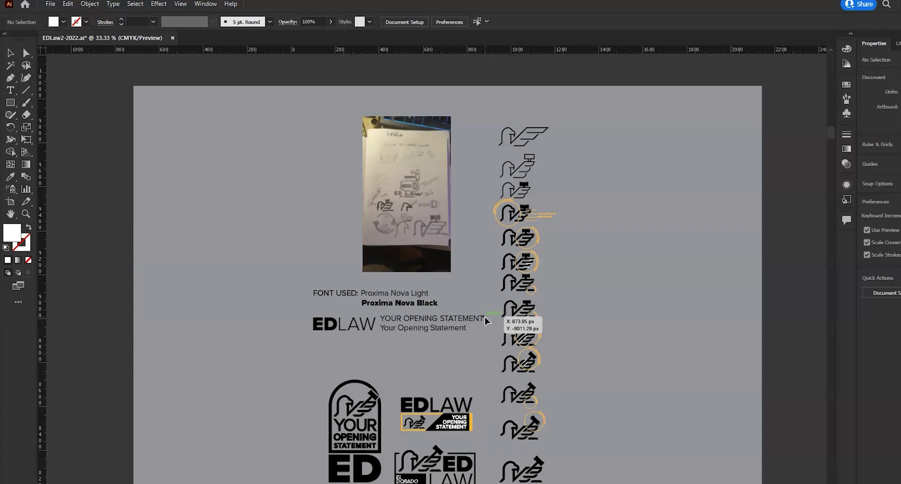
pyautogui.click(287, 365)
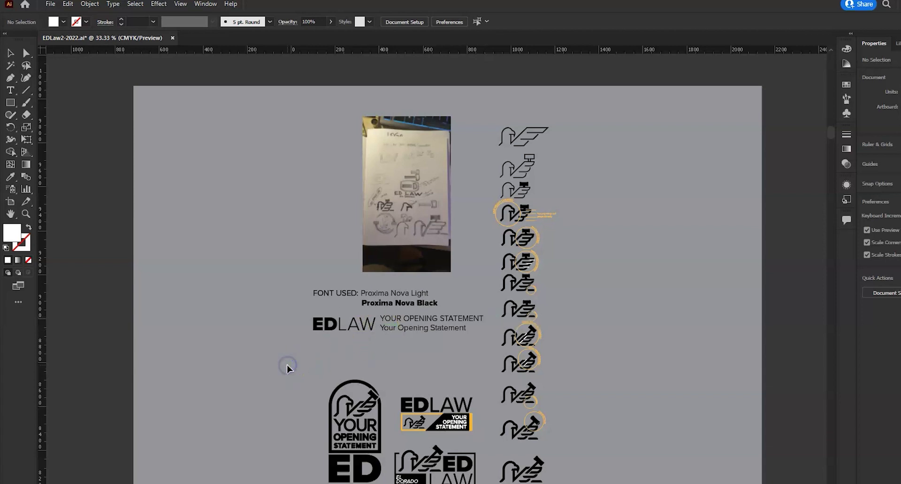